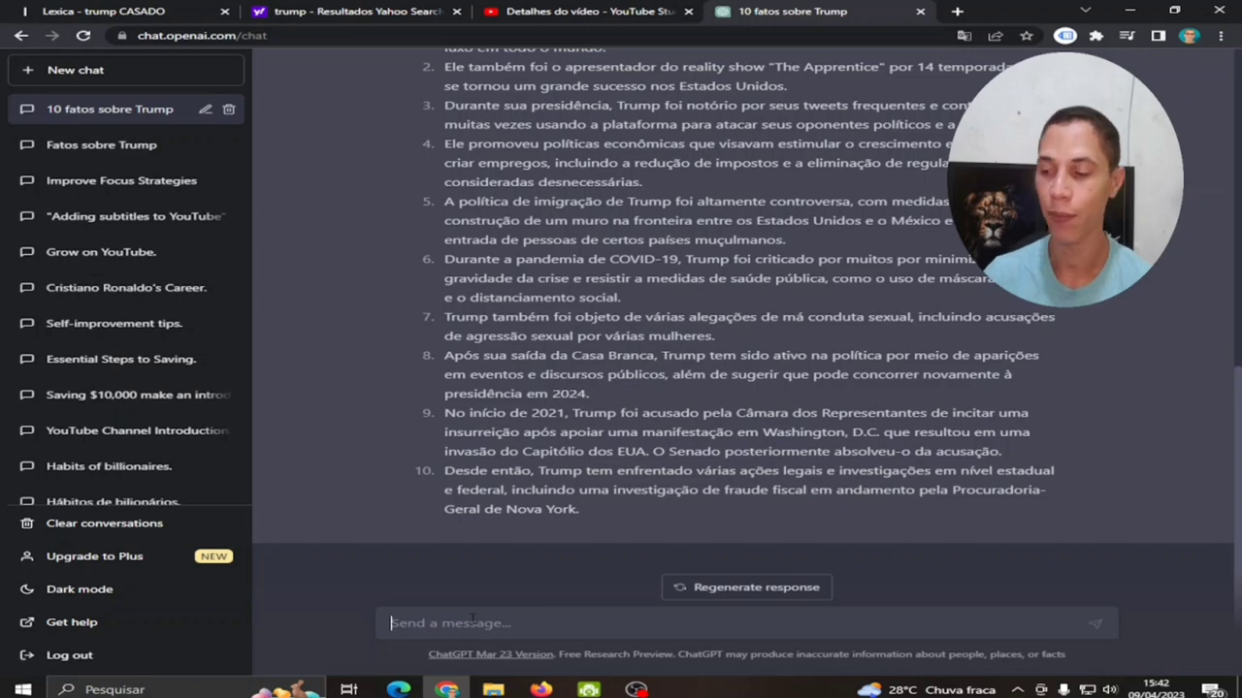
Copy the full ten-item list answering the first prompt, "10 fatos sobre donald trump"
scroll(472, 619, "up", 5)
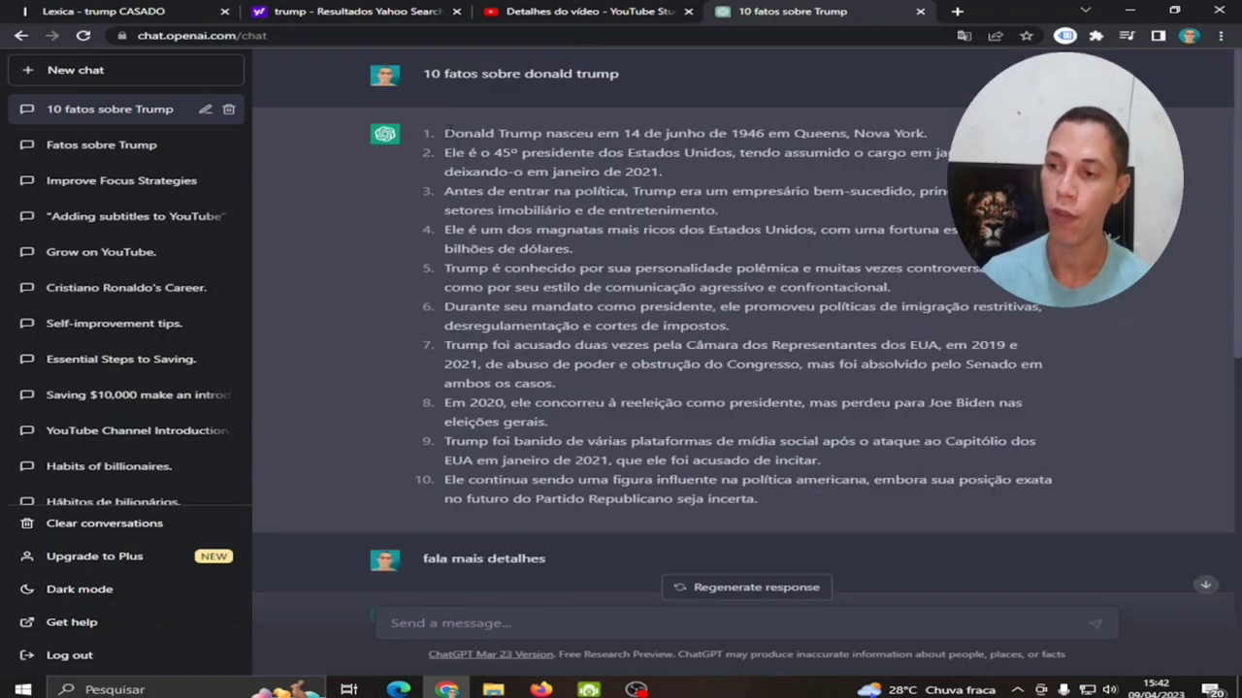
left_click_drag(443, 133, 758, 499)
right_click(815, 355)
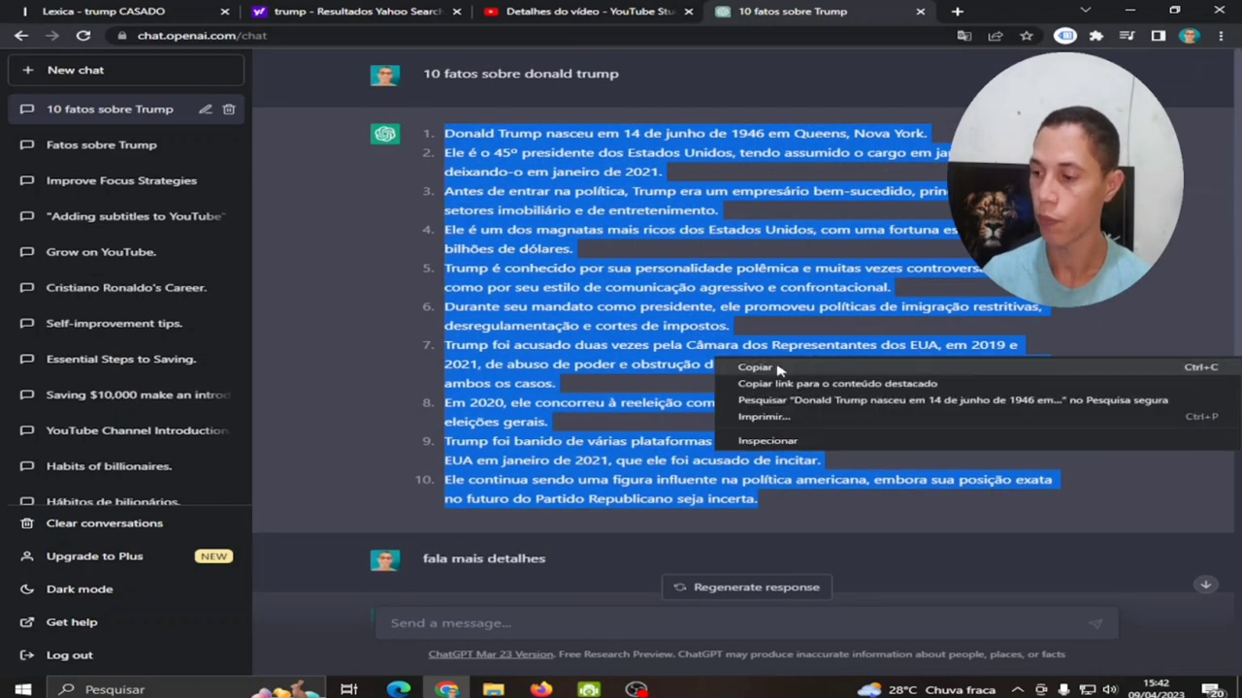
left_click(785, 368)
Switch to Clipchamp in a new tab, create a new video from scratch and open the text-to-speech converter
left_click(957, 12)
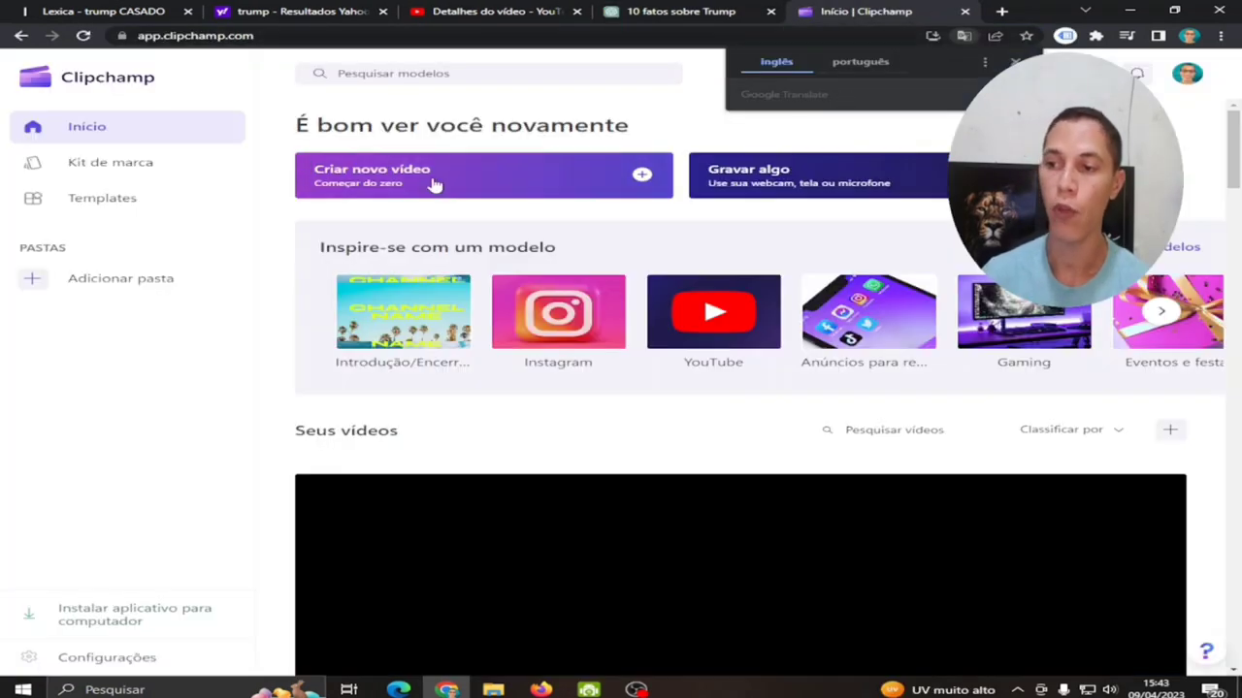
left_click(424, 184)
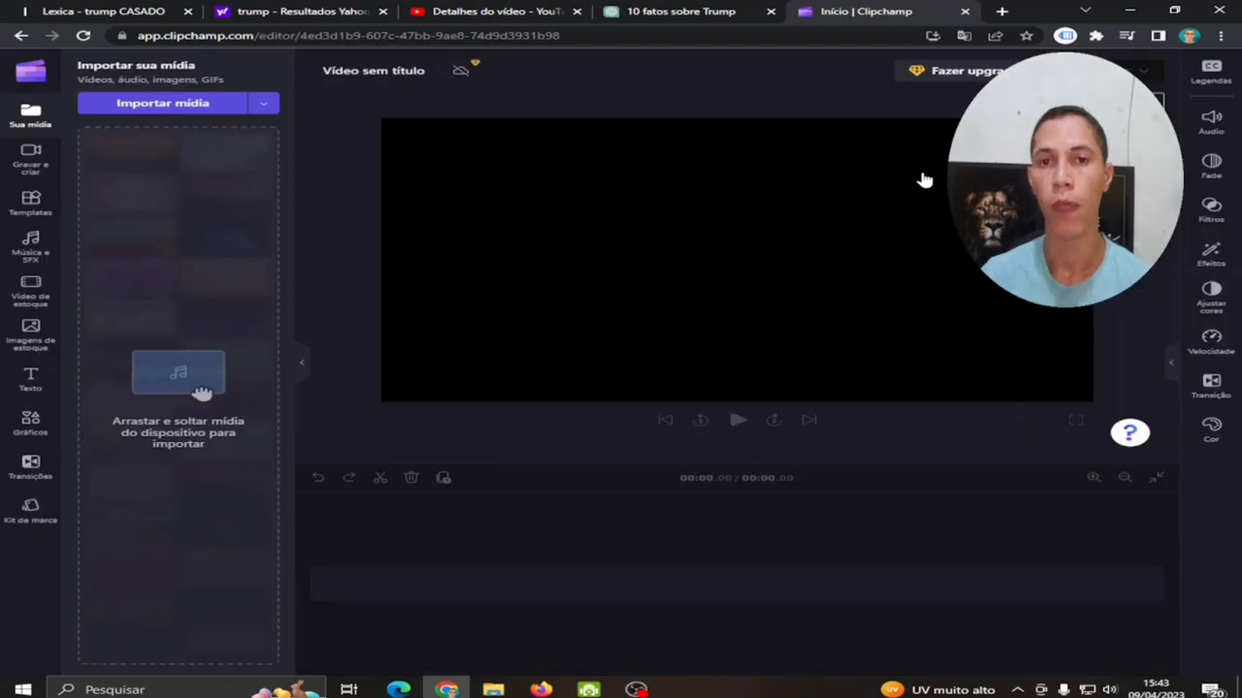
left_click(29, 171)
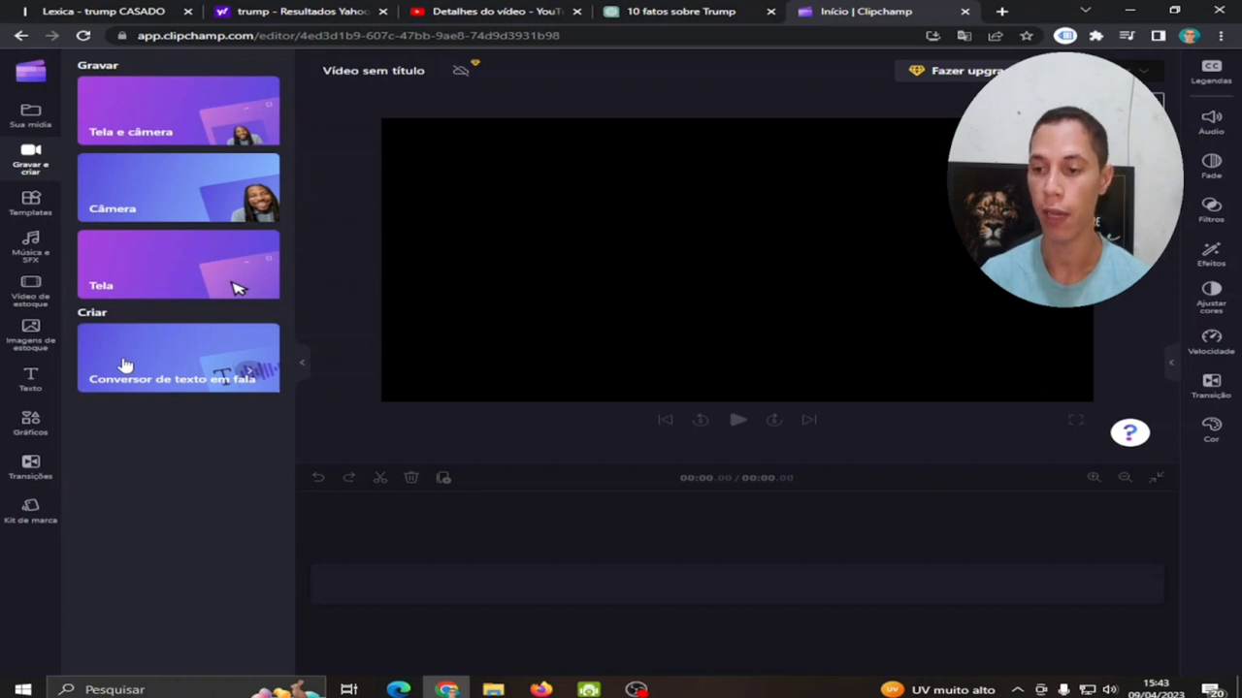
left_click(124, 364)
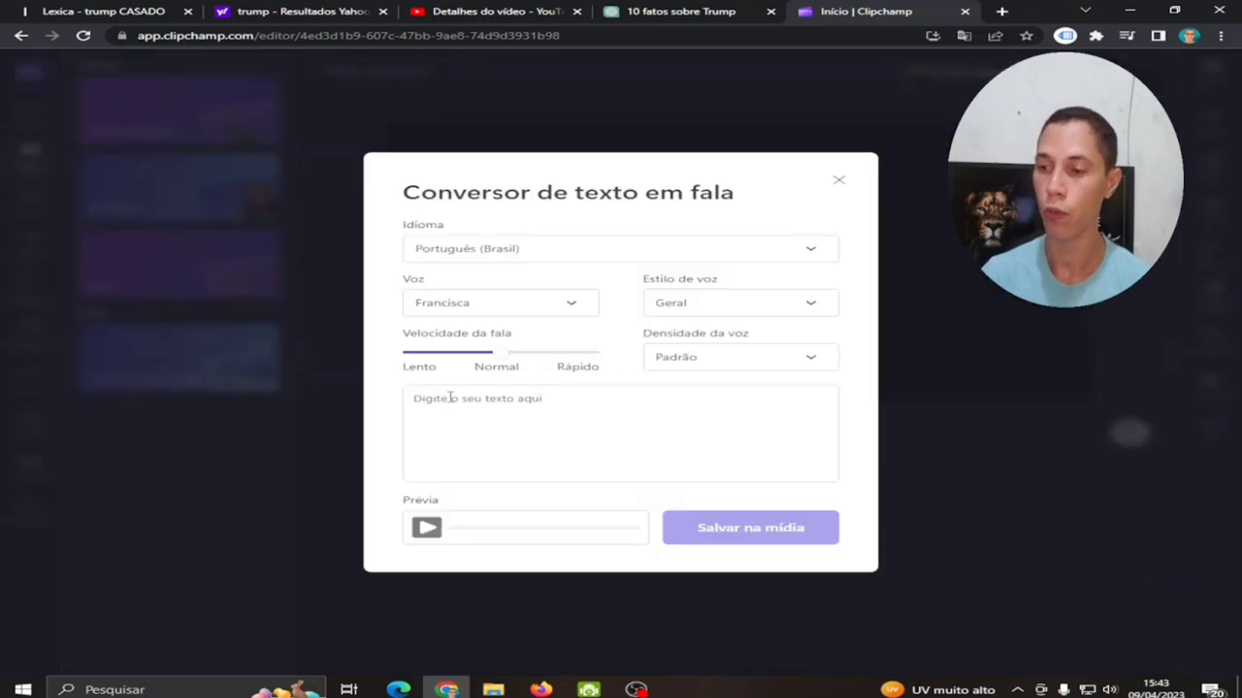
Choose the voice Fabio for the text-to-speech narration and paste the copied Trump facts as its text
left_click(481, 303)
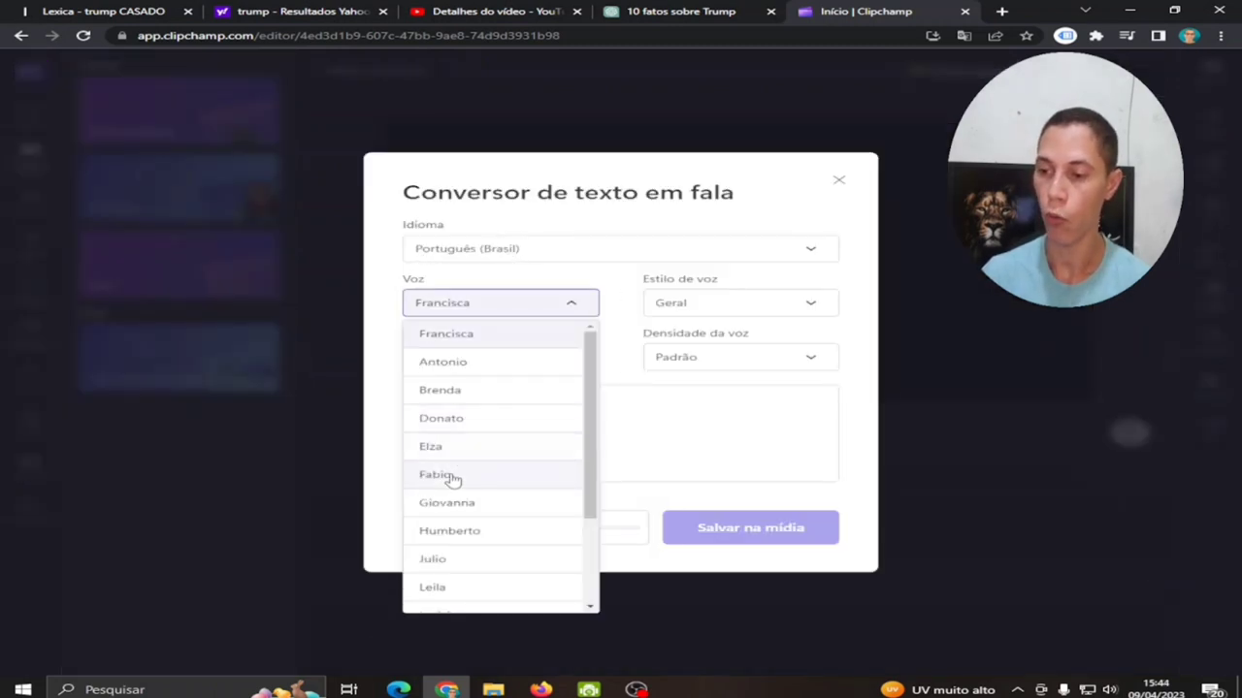
left_click(436, 474)
right_click(433, 398)
left_click(412, 398)
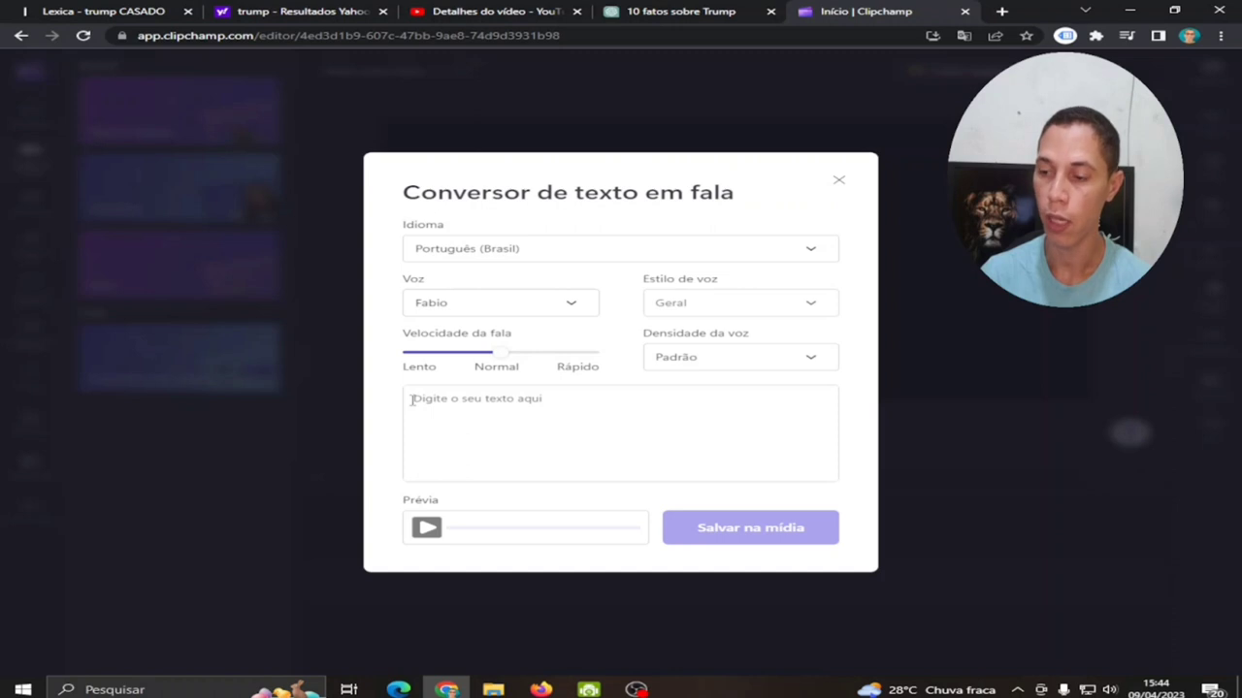
right_click(413, 400)
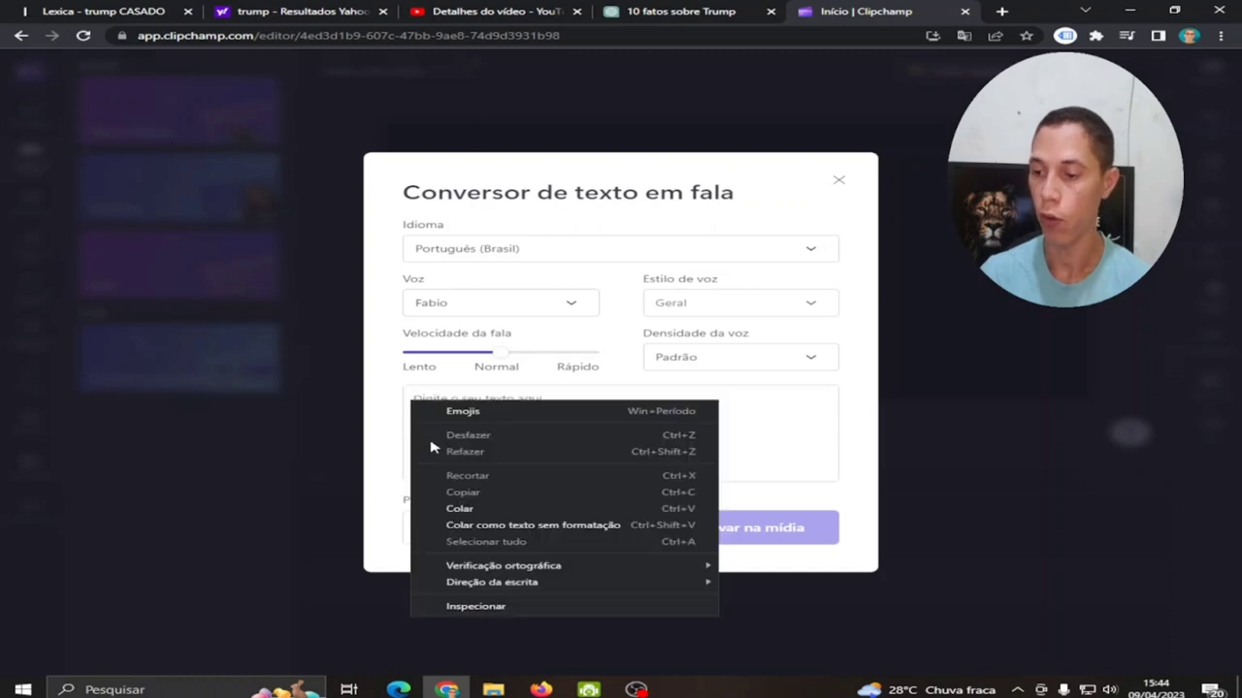
left_click(459, 508)
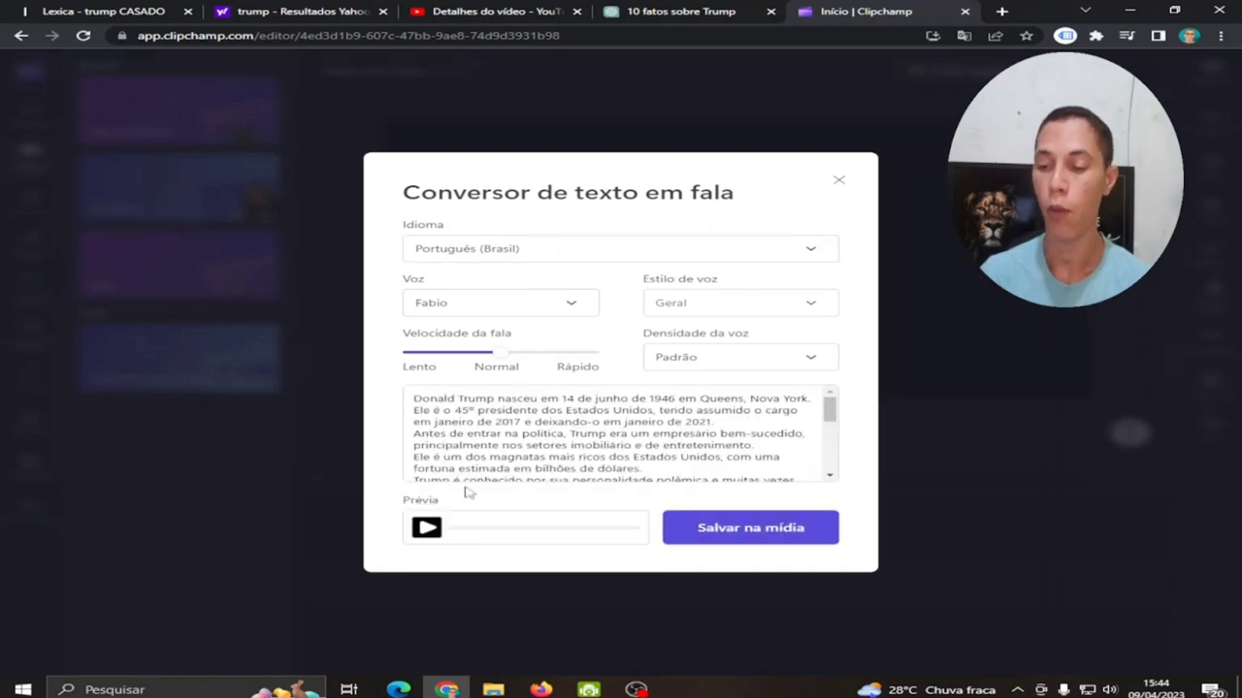
Preview the start of the generated narration and save it to the project media
left_click(433, 535)
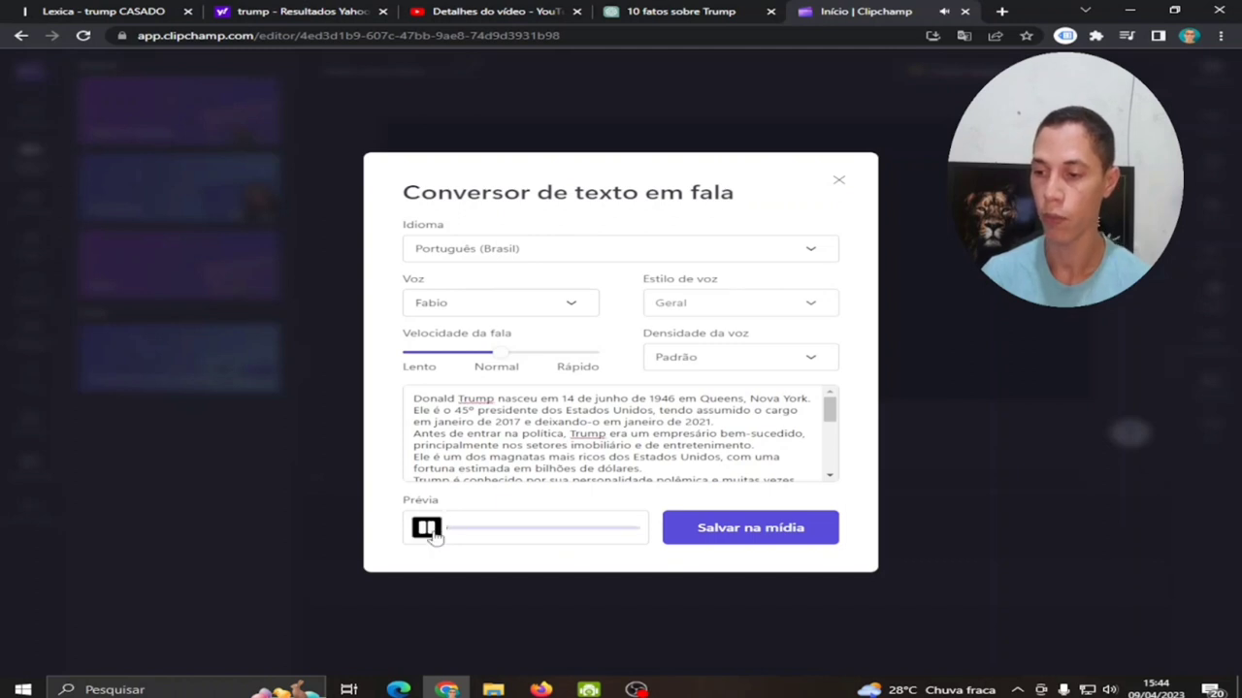
left_click(433, 537)
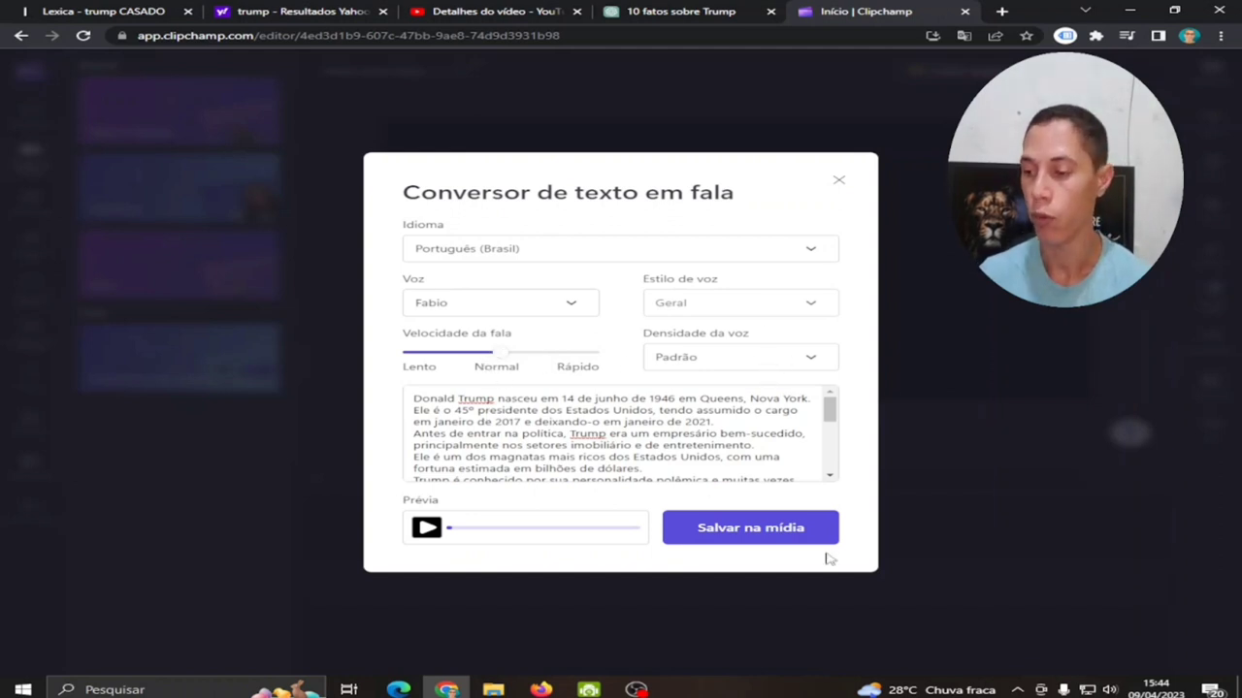
left_click(775, 533)
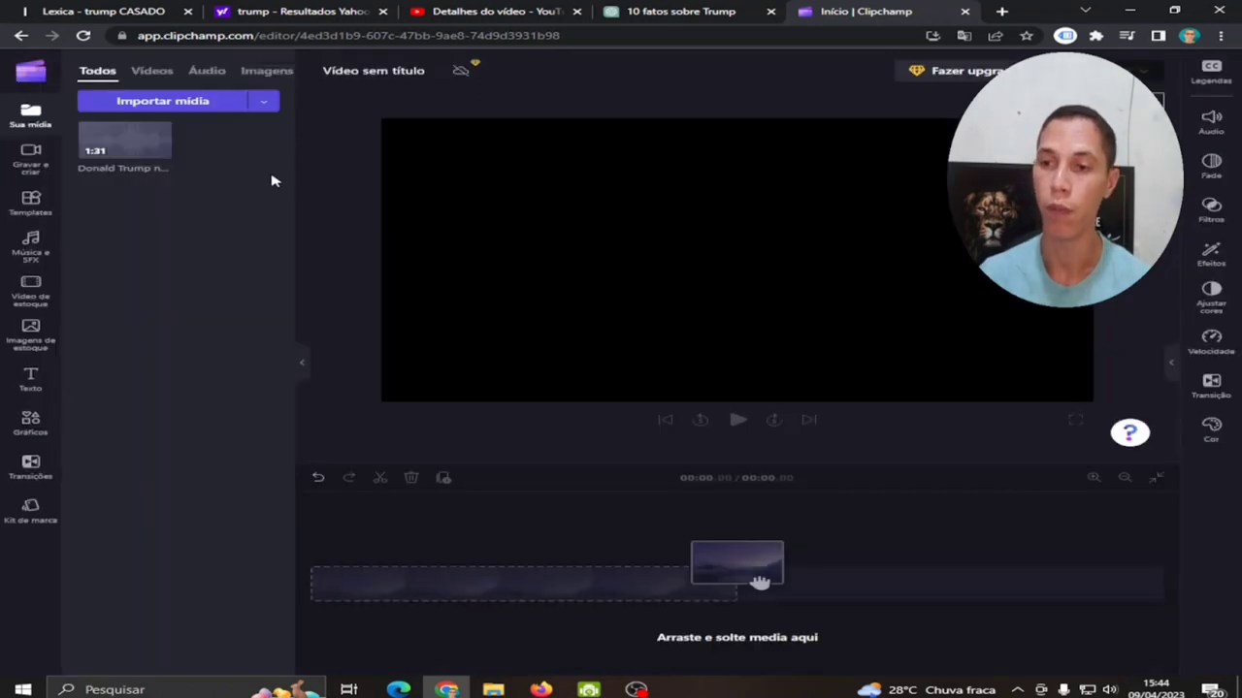
Place the Donald Trump narration clip at the start of the timeline and export the project at 720p
mouse_move(113, 147)
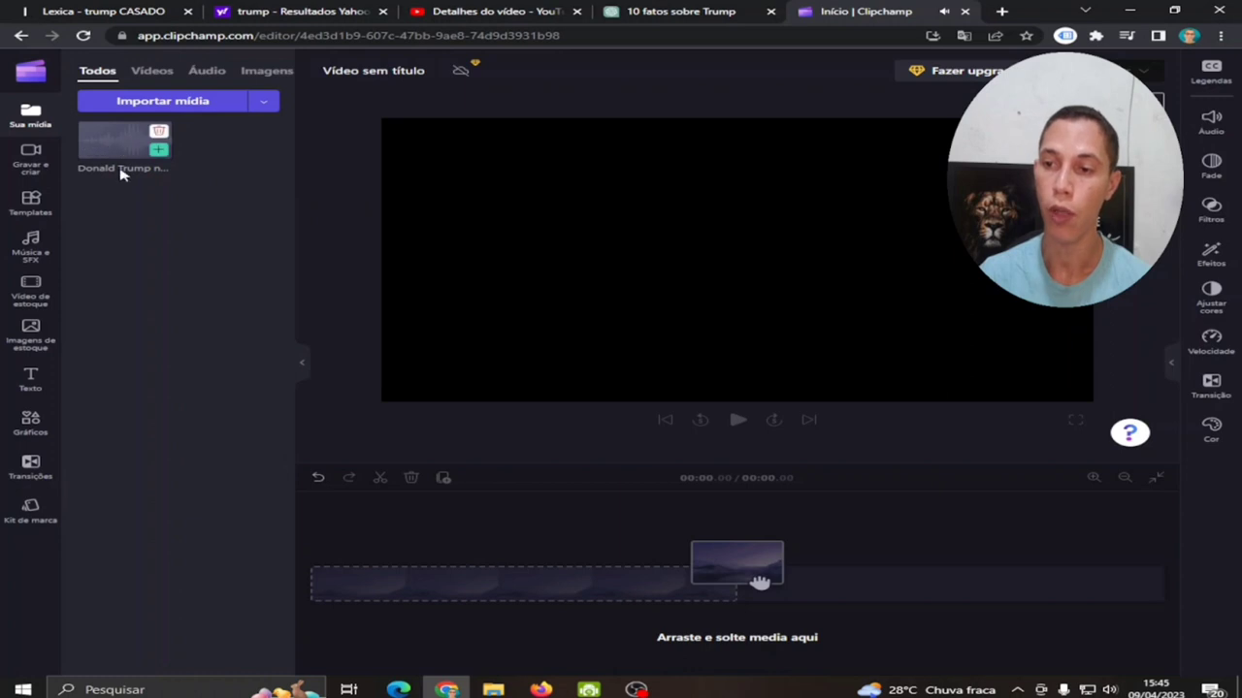
left_click_drag(114, 148, 346, 592)
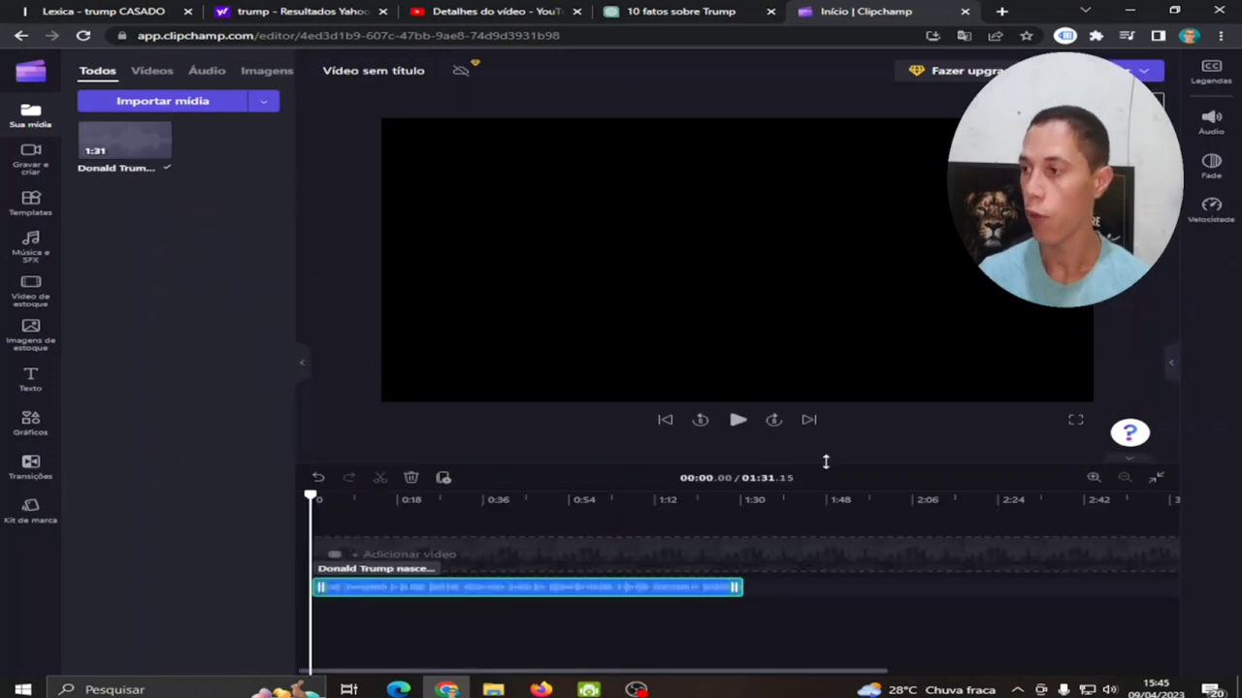
left_click(1141, 65)
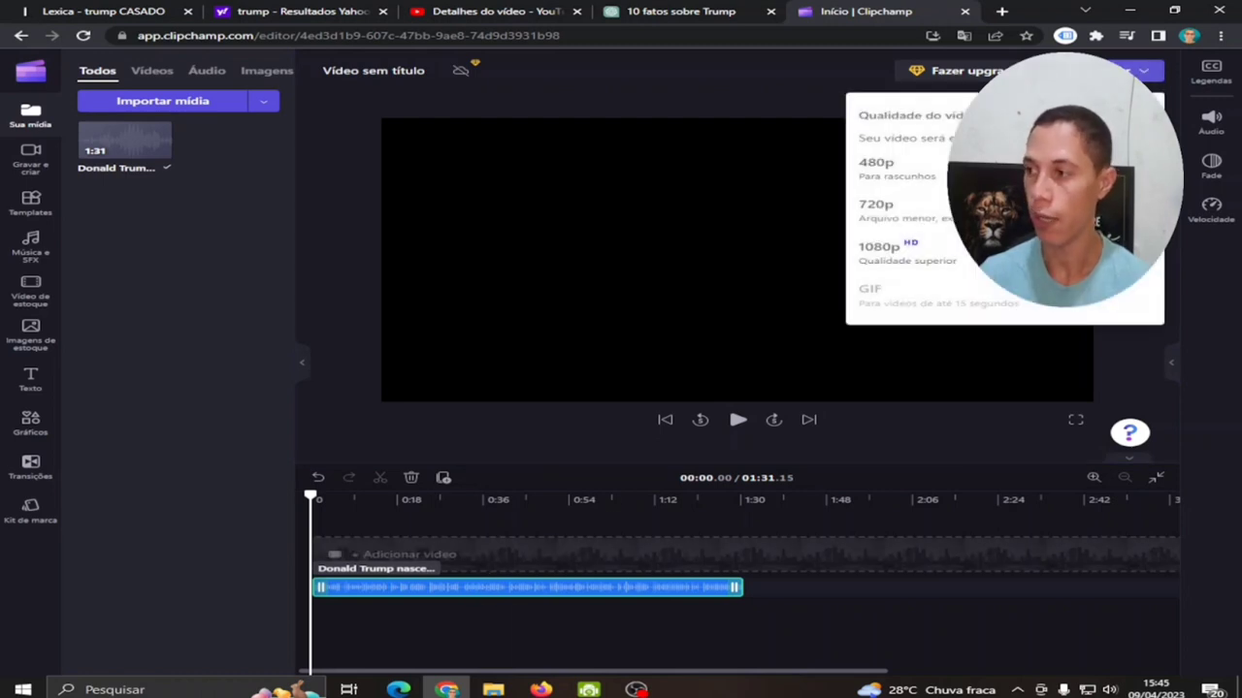
left_click(880, 222)
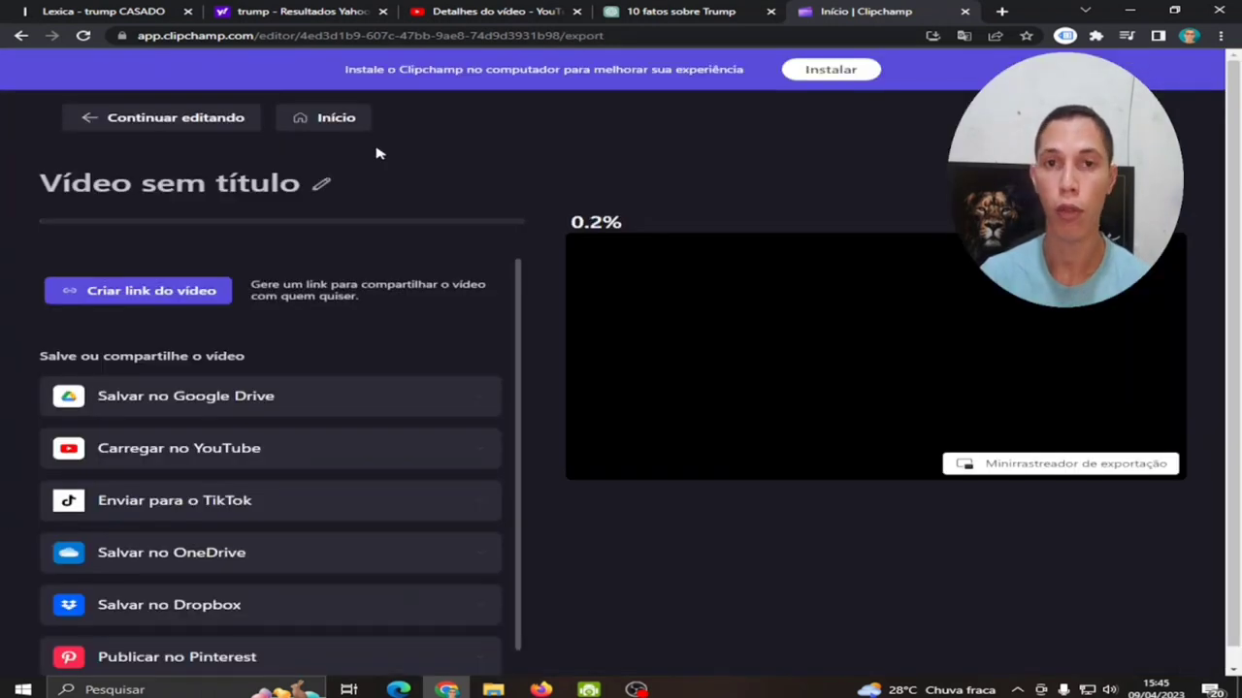
Switch to Online Audio Converter in a new tab and load the desktop file "animação trump" for conversion
left_click(1002, 11)
type("autoconverter")
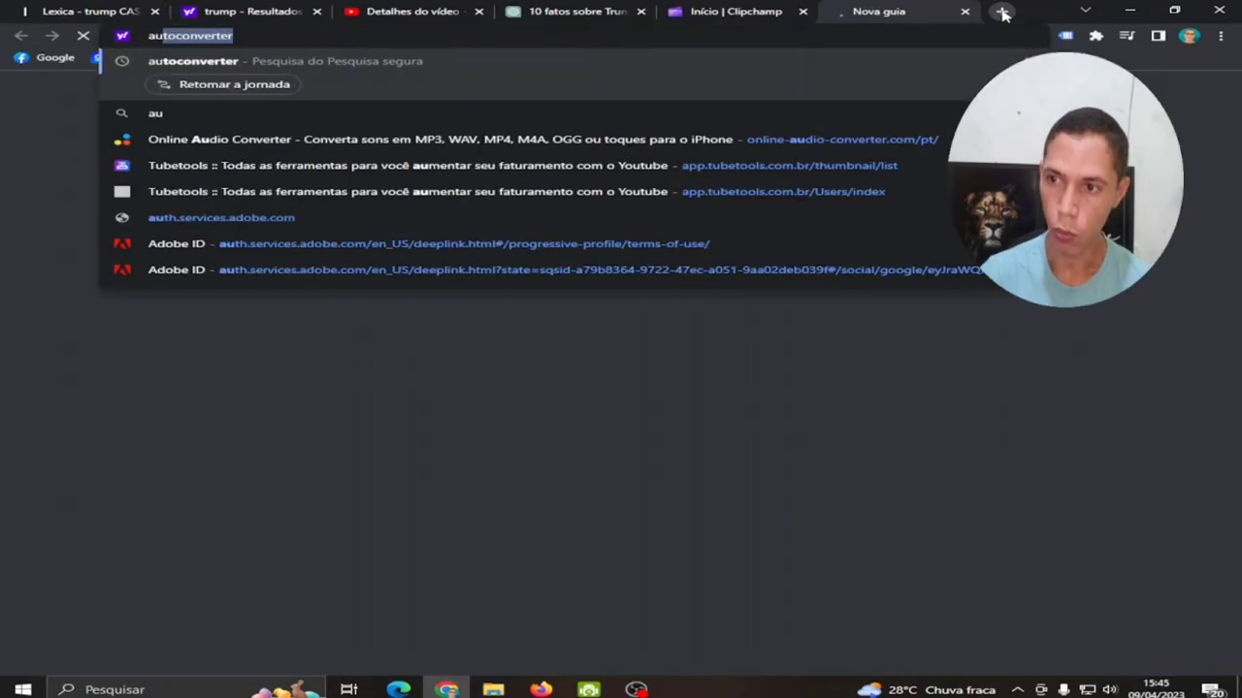
left_click(465, 138)
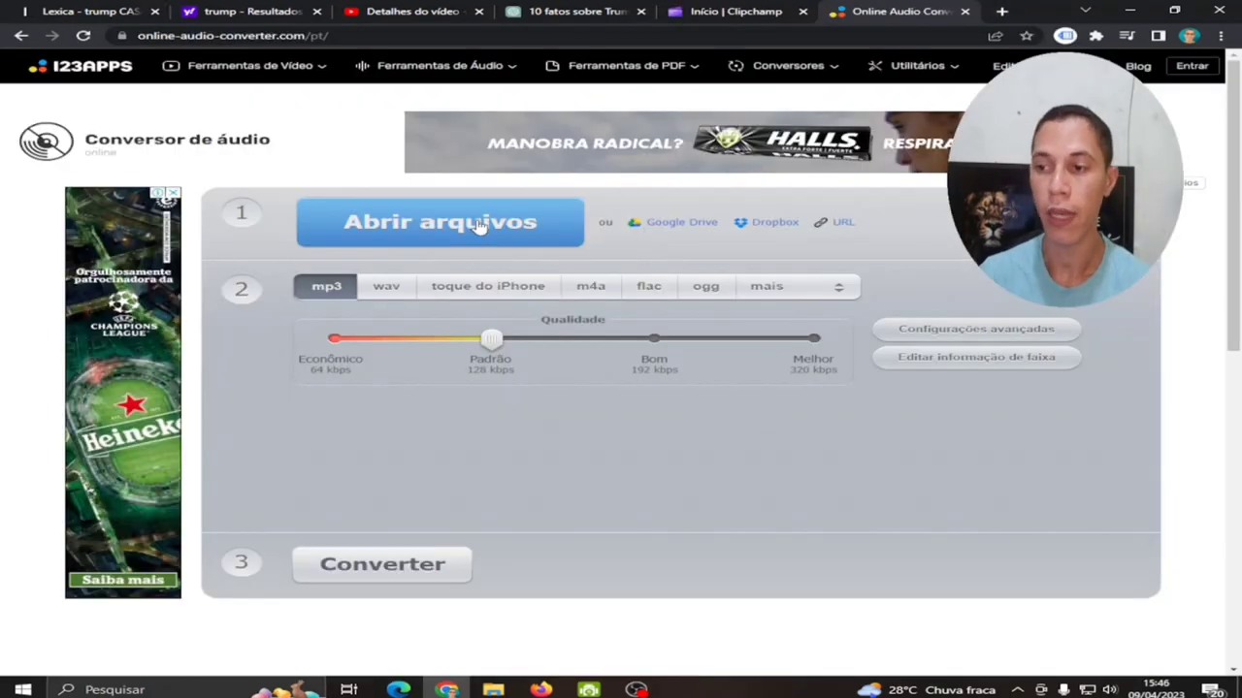
left_click(478, 225)
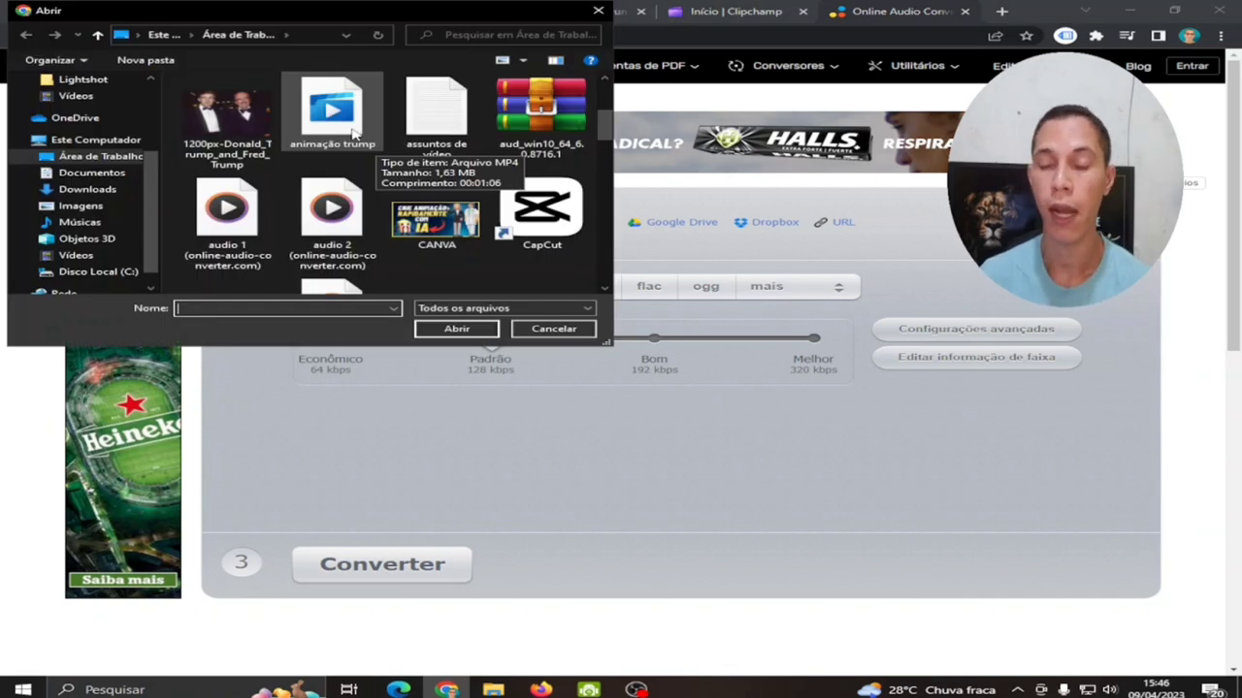
left_click(344, 111)
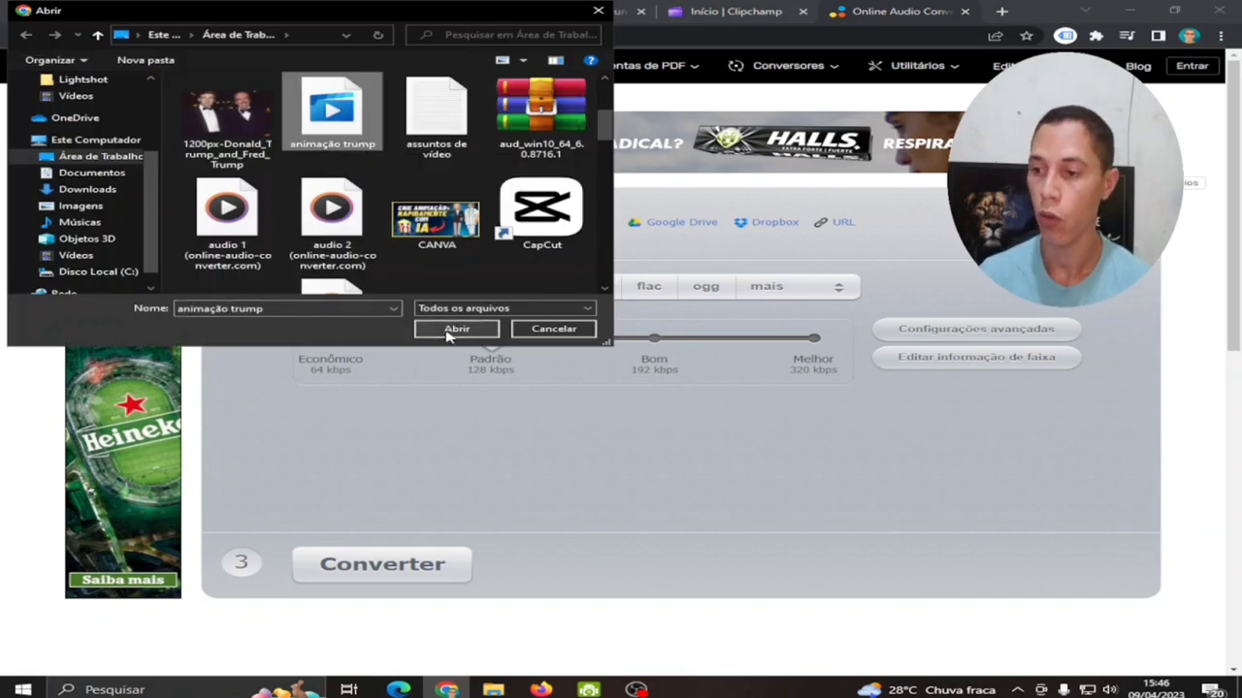
left_click(449, 331)
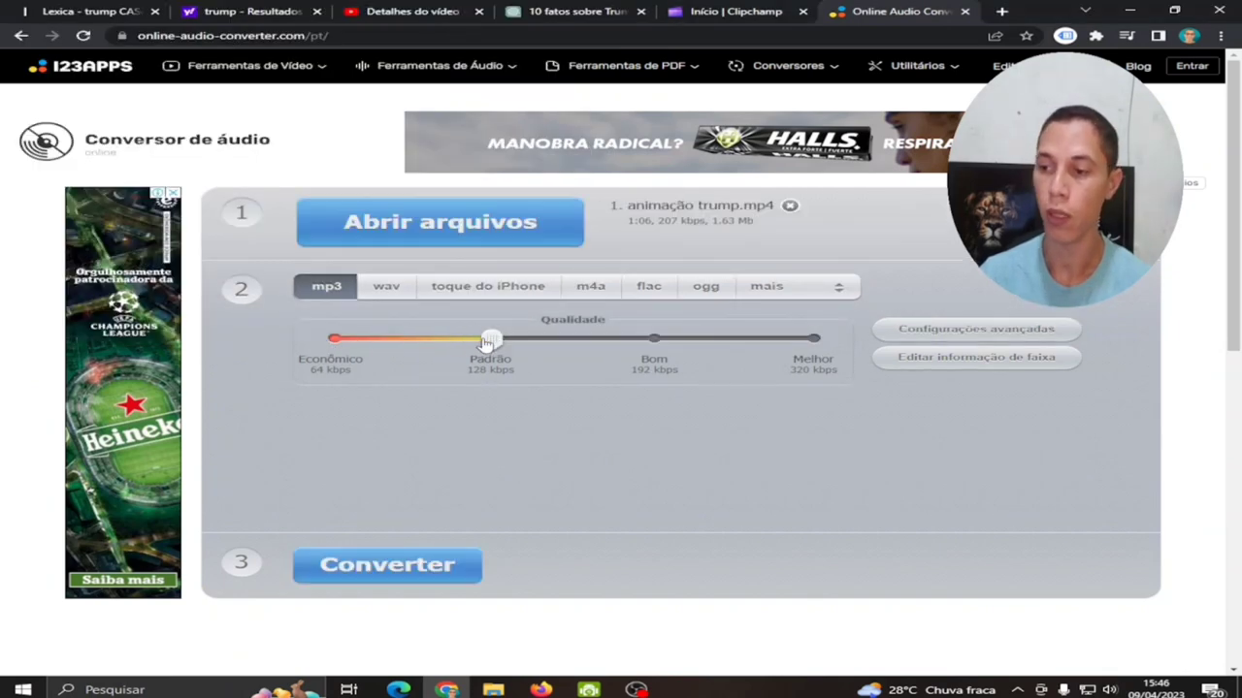
Convert the loaded file to mp3 at Melhor quality, 320 kbps, and save the download to the desktop
left_click_drag(487, 344, 850, 351)
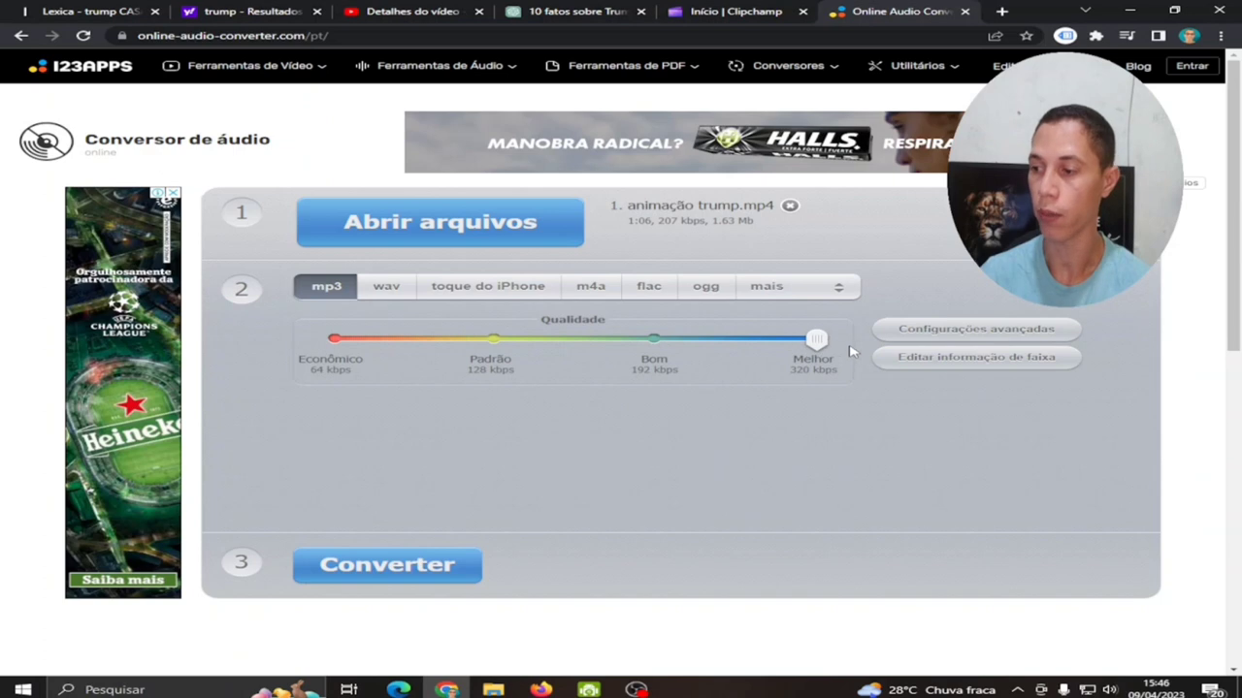
left_click(357, 567)
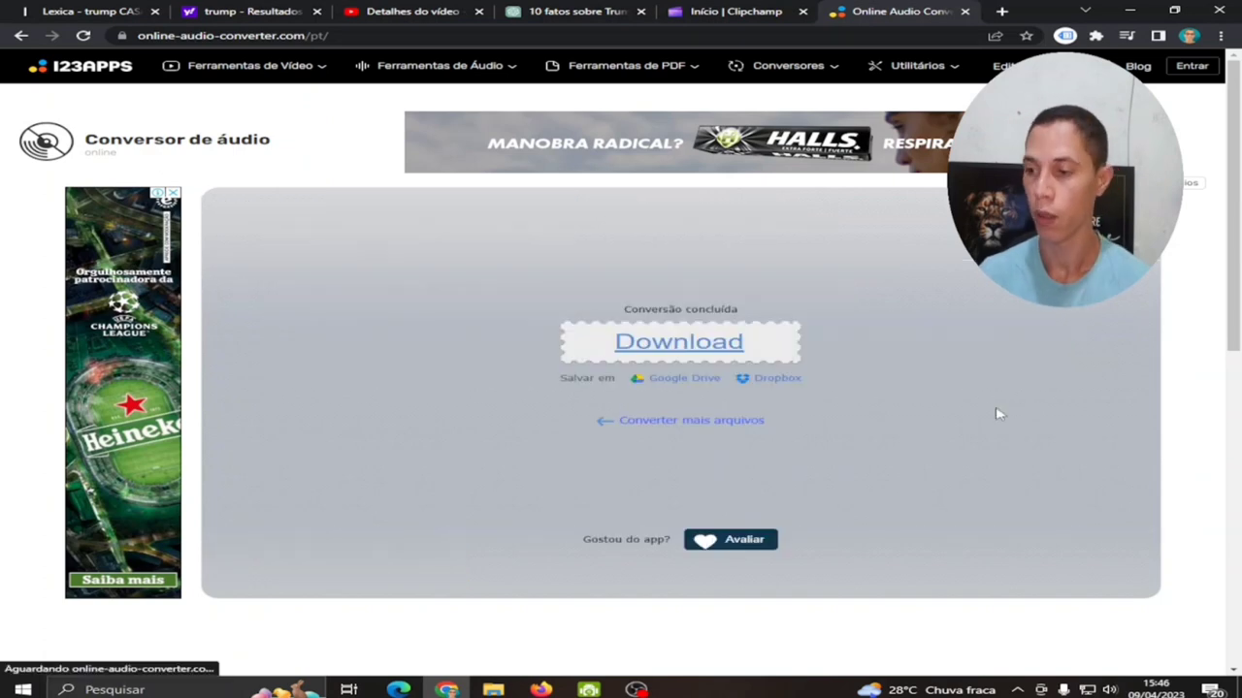
left_click(676, 349)
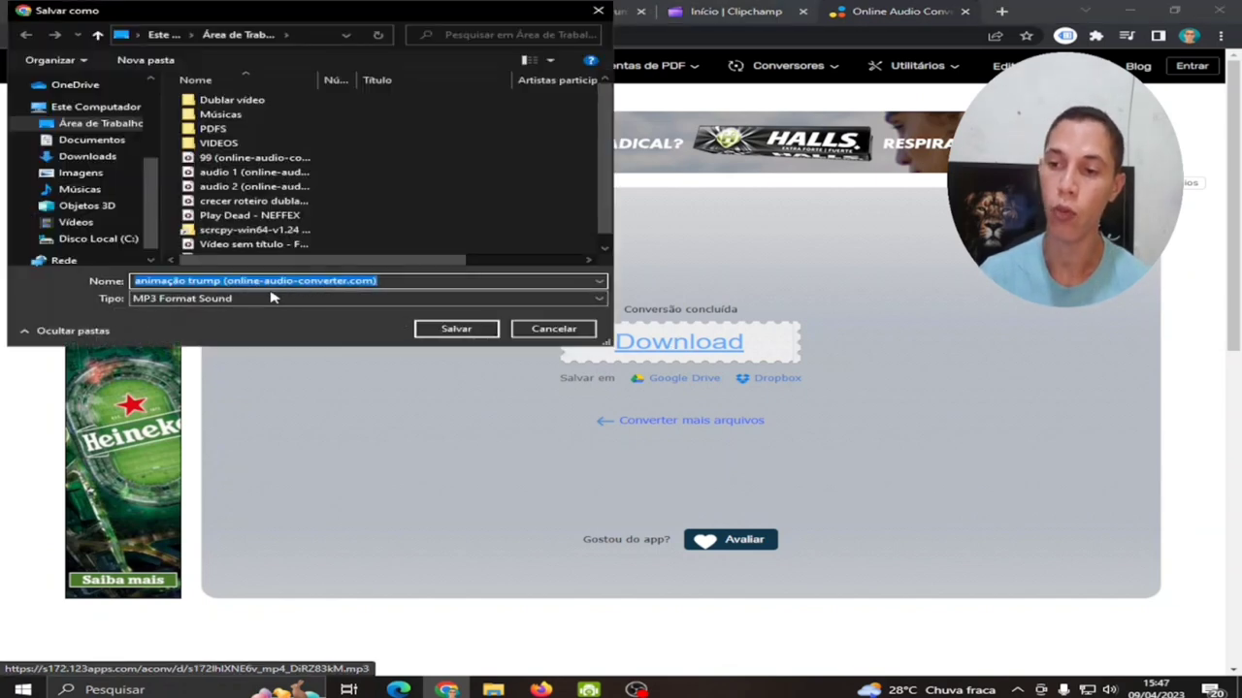
left_click(456, 329)
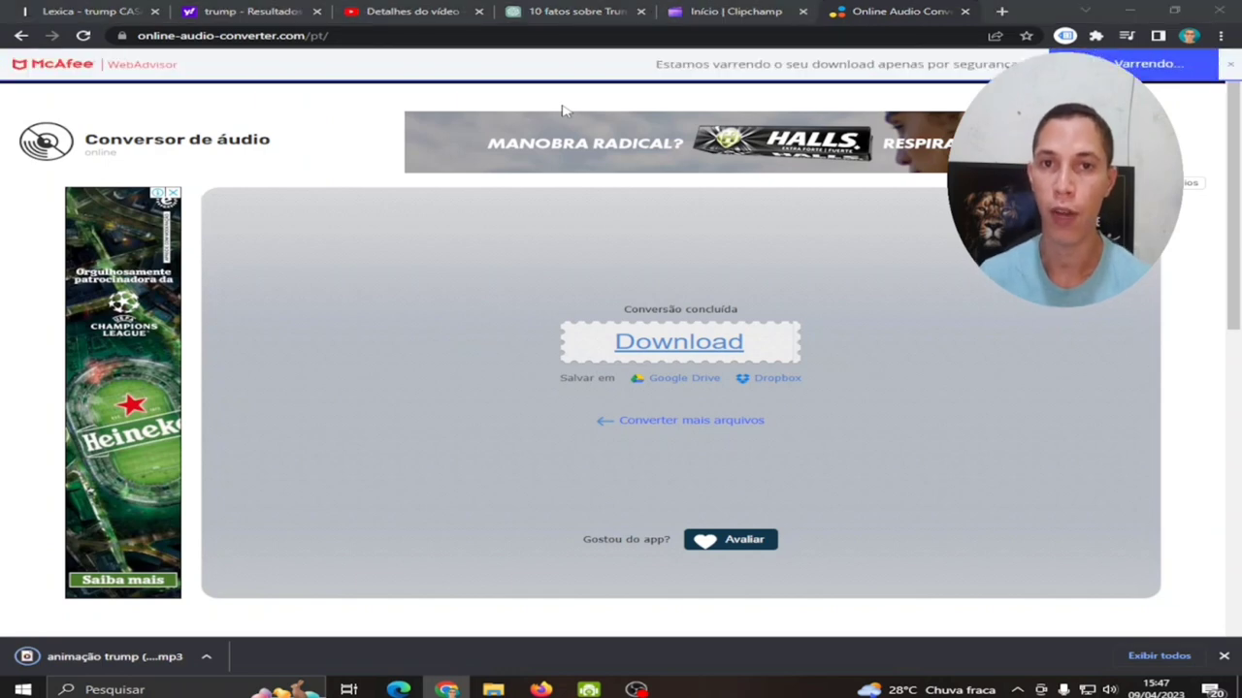
Switch to the Yahoo results for "trump", show the images and filter their usage rights to Todos os Creative Commons
key("ctrl+Tab")
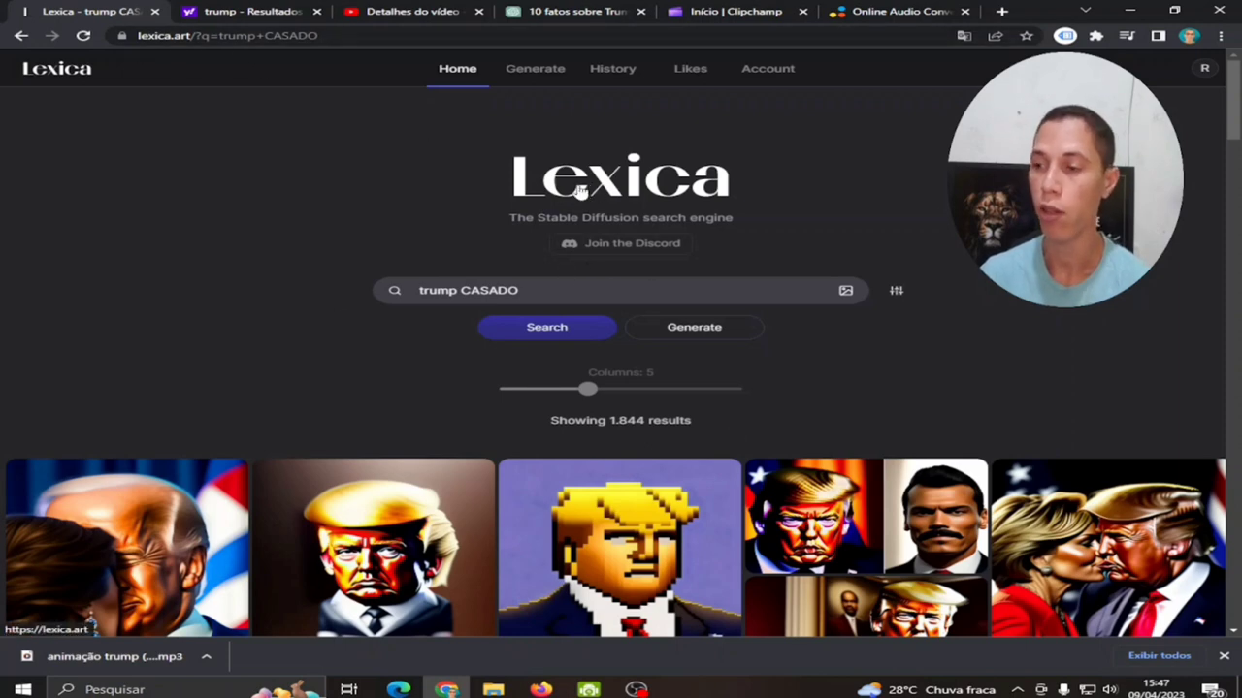
left_click(1002, 12)
left_click(238, 9)
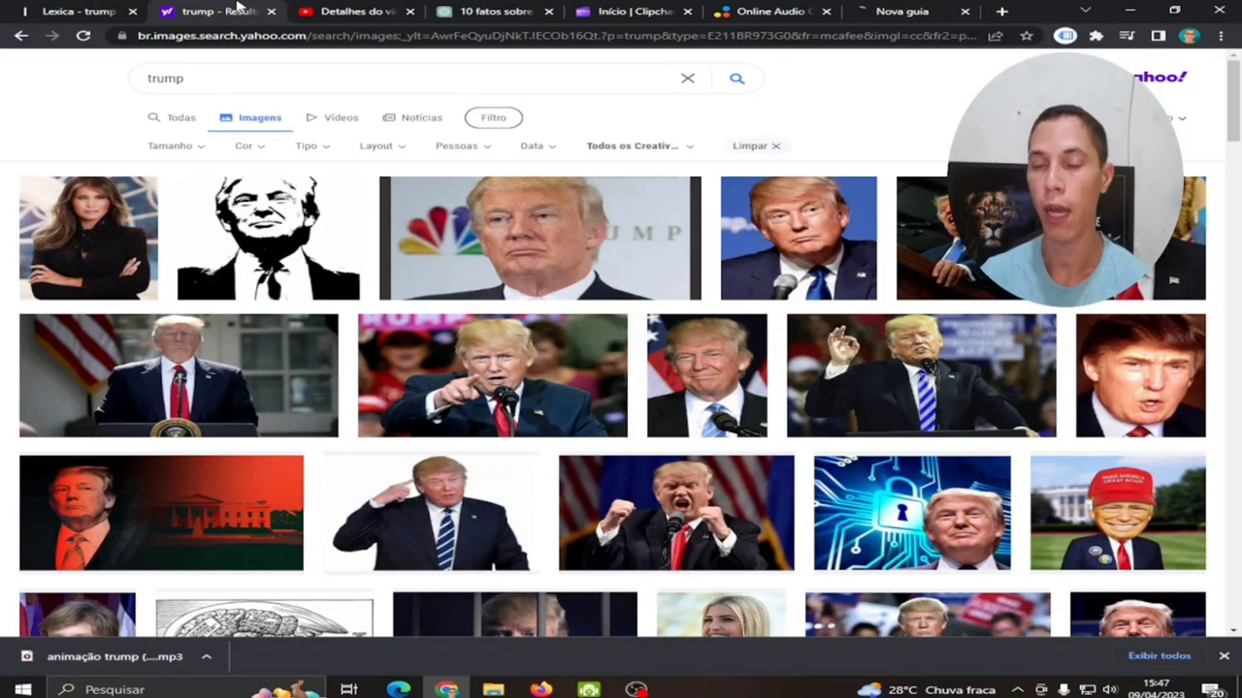
left_click(180, 118)
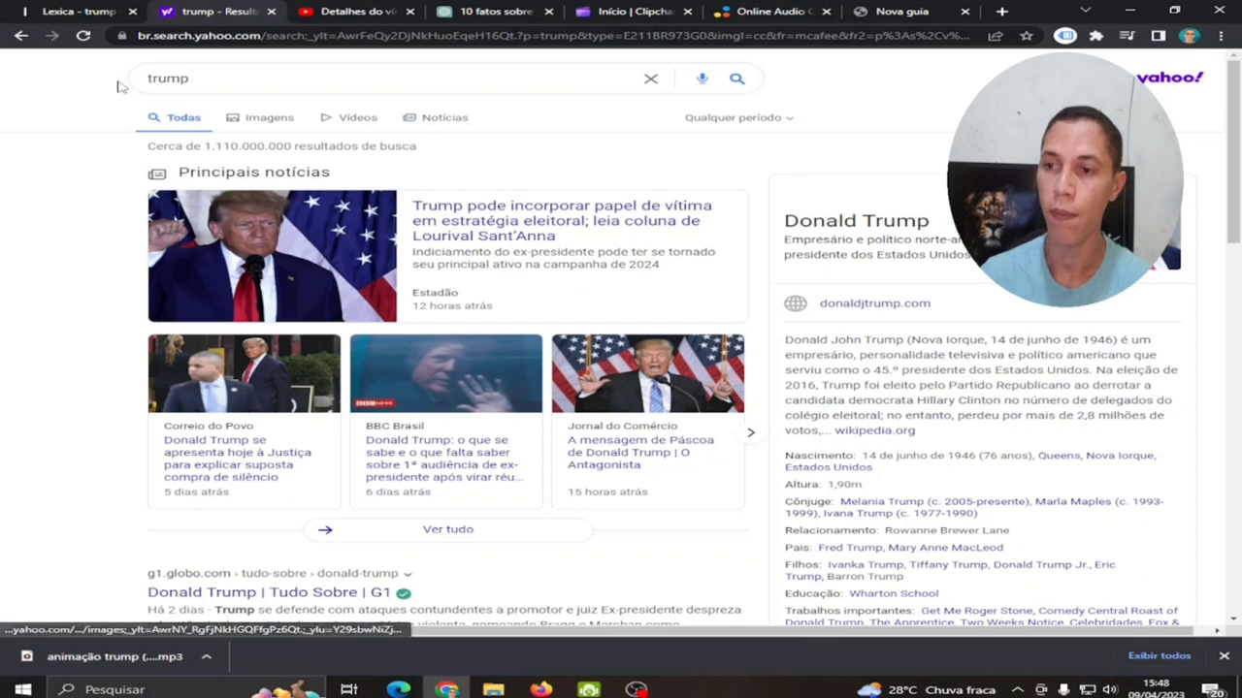
left_click(257, 120)
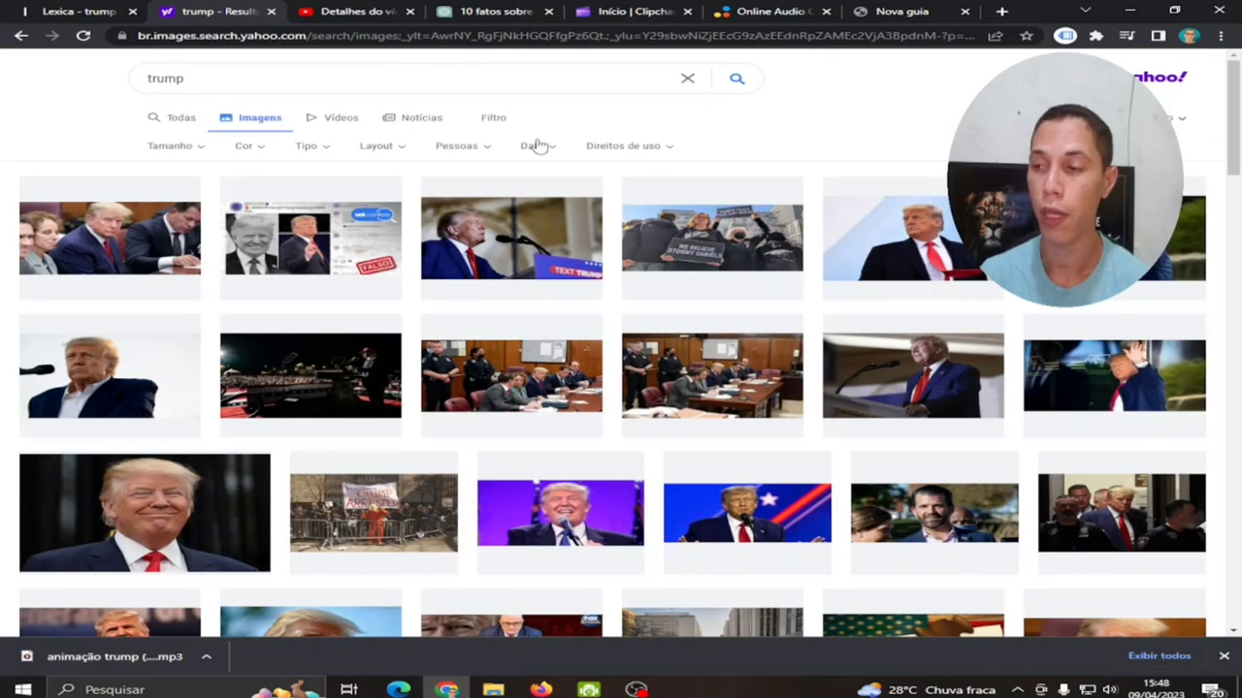
left_click(653, 150)
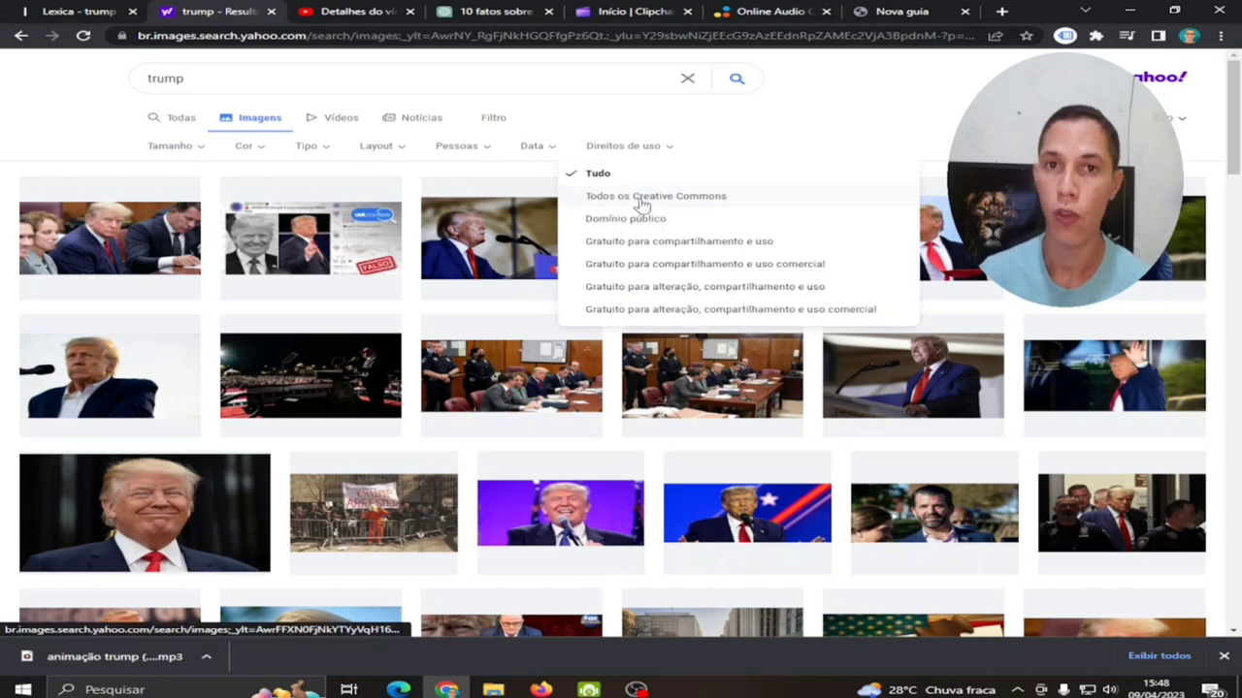
left_click(641, 199)
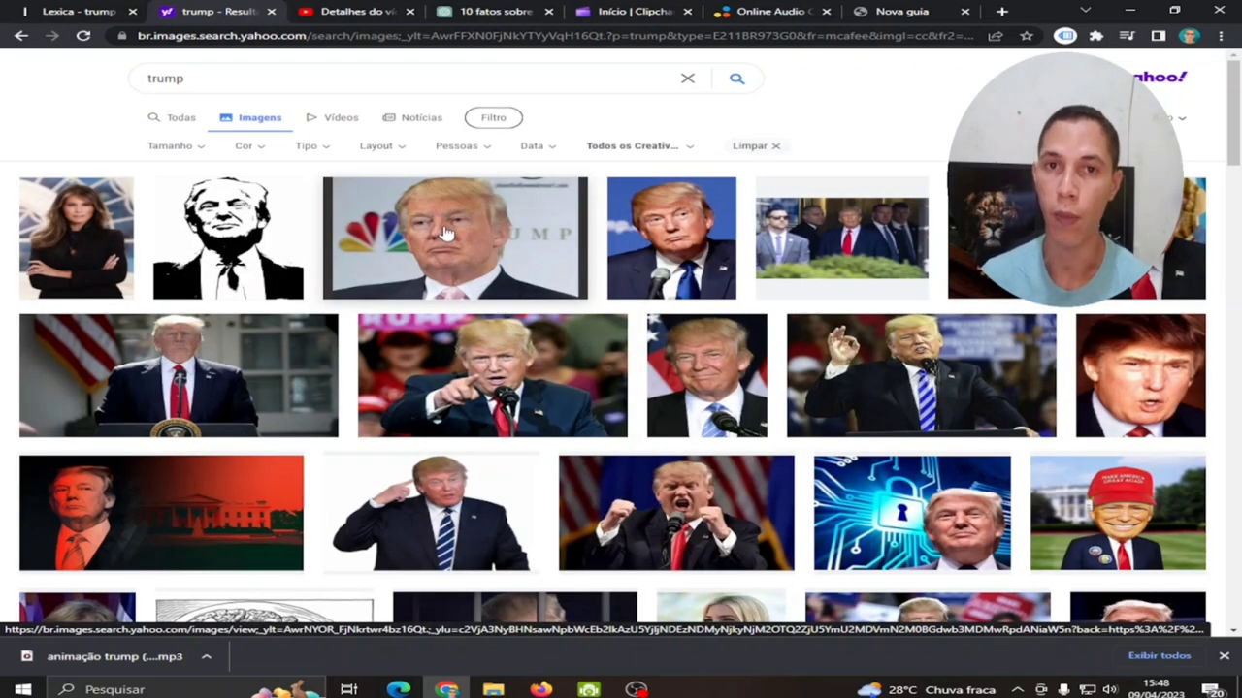
Browse the Creative Commons images of Trump, search for "trump anime" and look through those images
scroll(854, 189, "down", 2)
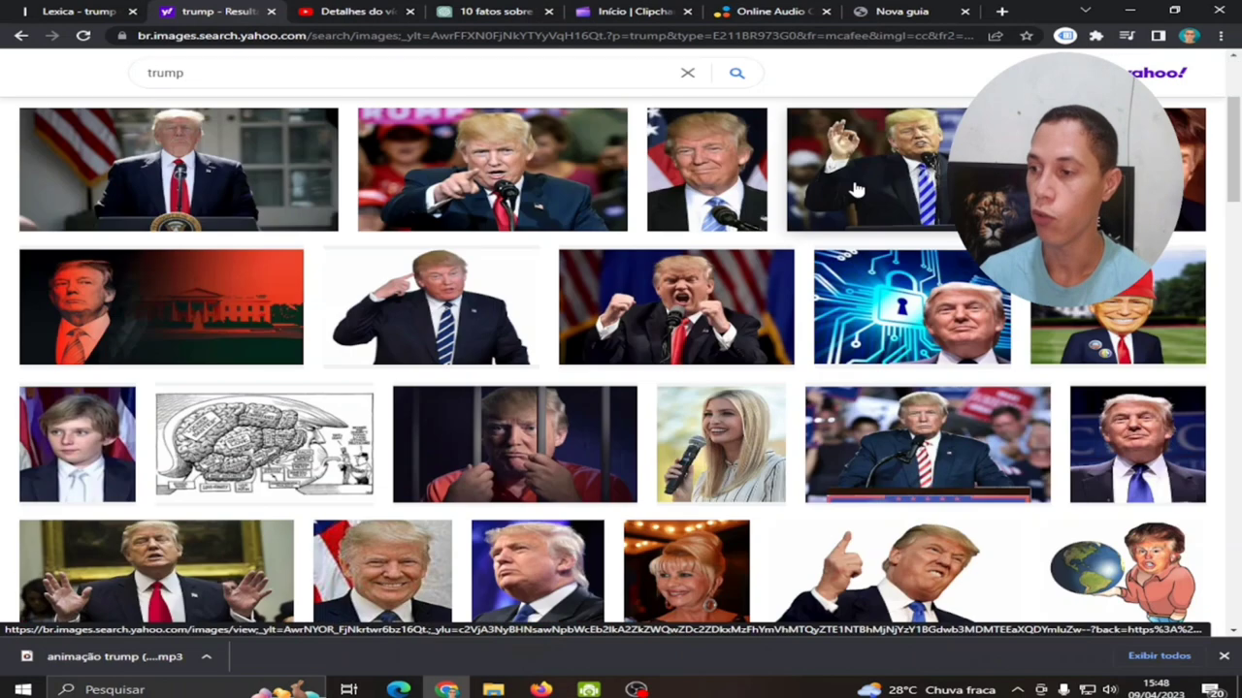
scroll(849, 190, "up", 3)
left_click(291, 81)
key("BackSpace")
key("BackSpace")
key("BackSpace")
key("BackSpace")
key("BackSpace")
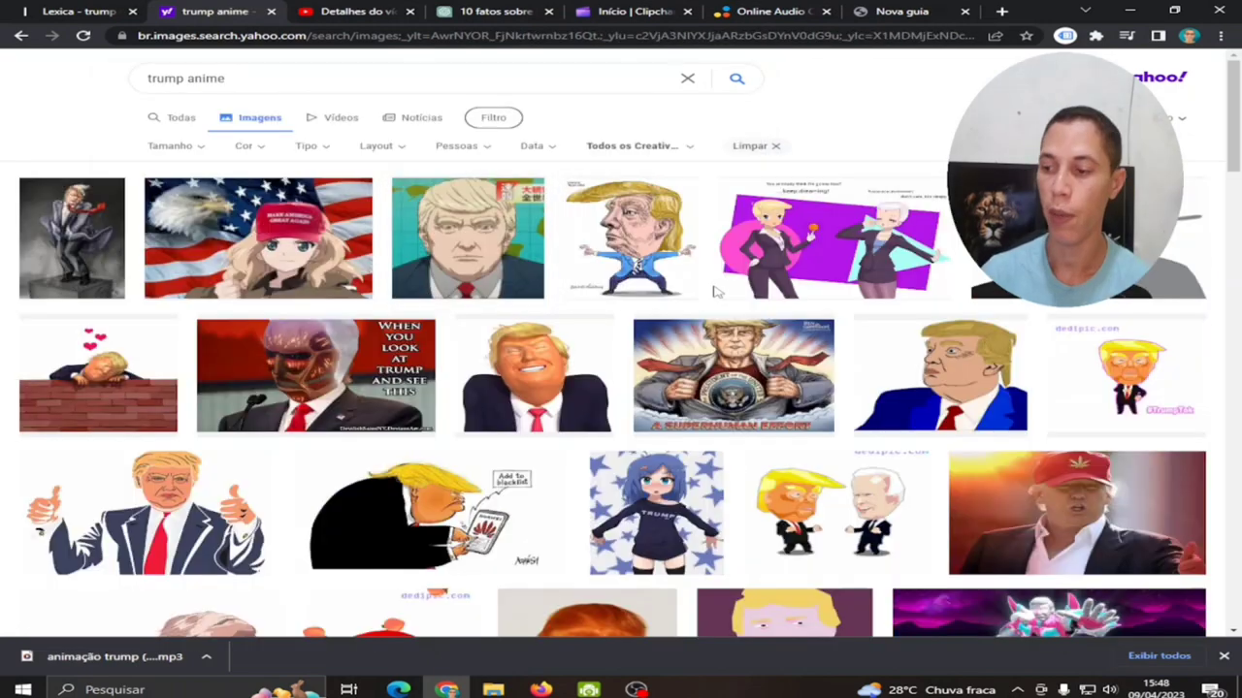
scroll(522, 259, "down", 5)
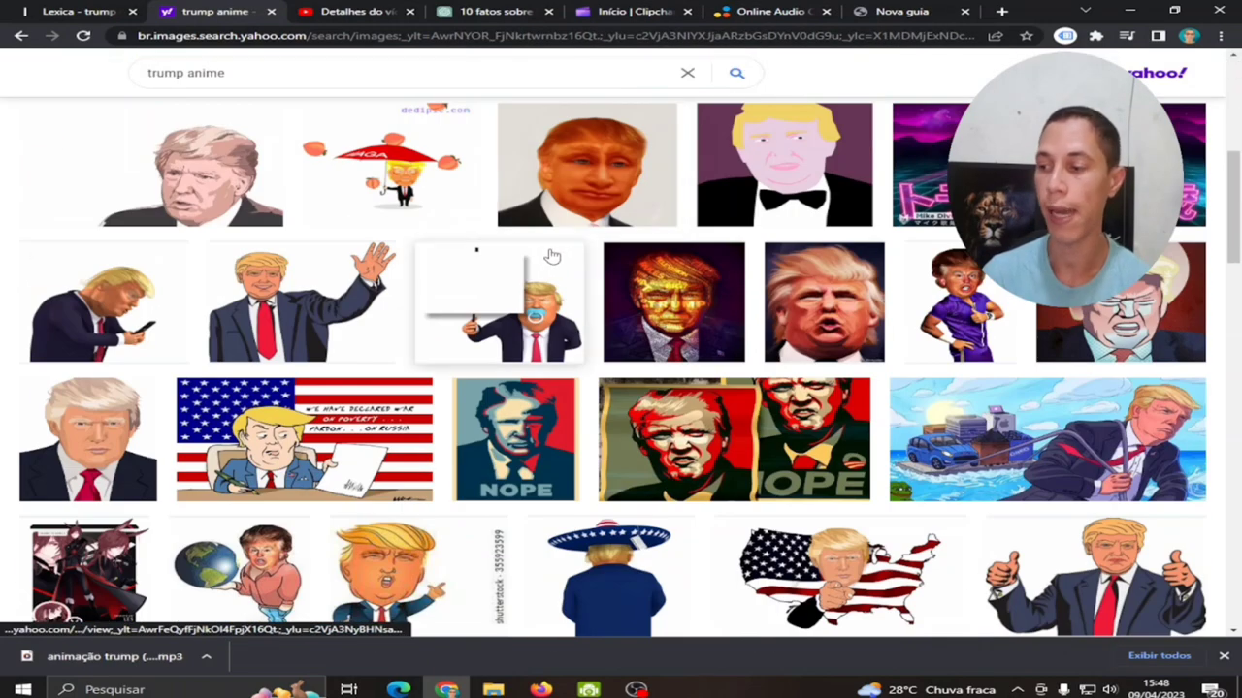
Look over the "trump anime" images, switch to Lexica and examine its results for "trump CASADO"
scroll(549, 255, "down", 2)
scroll(558, 252, "up", 6)
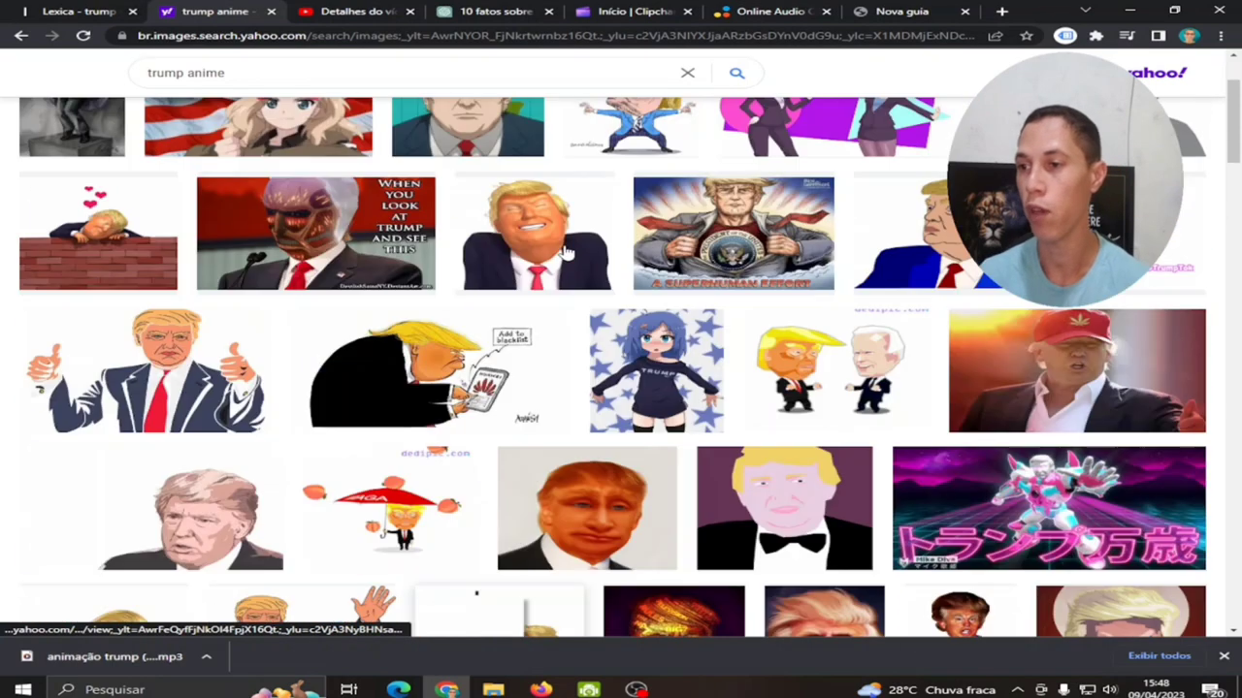
left_click(78, 10)
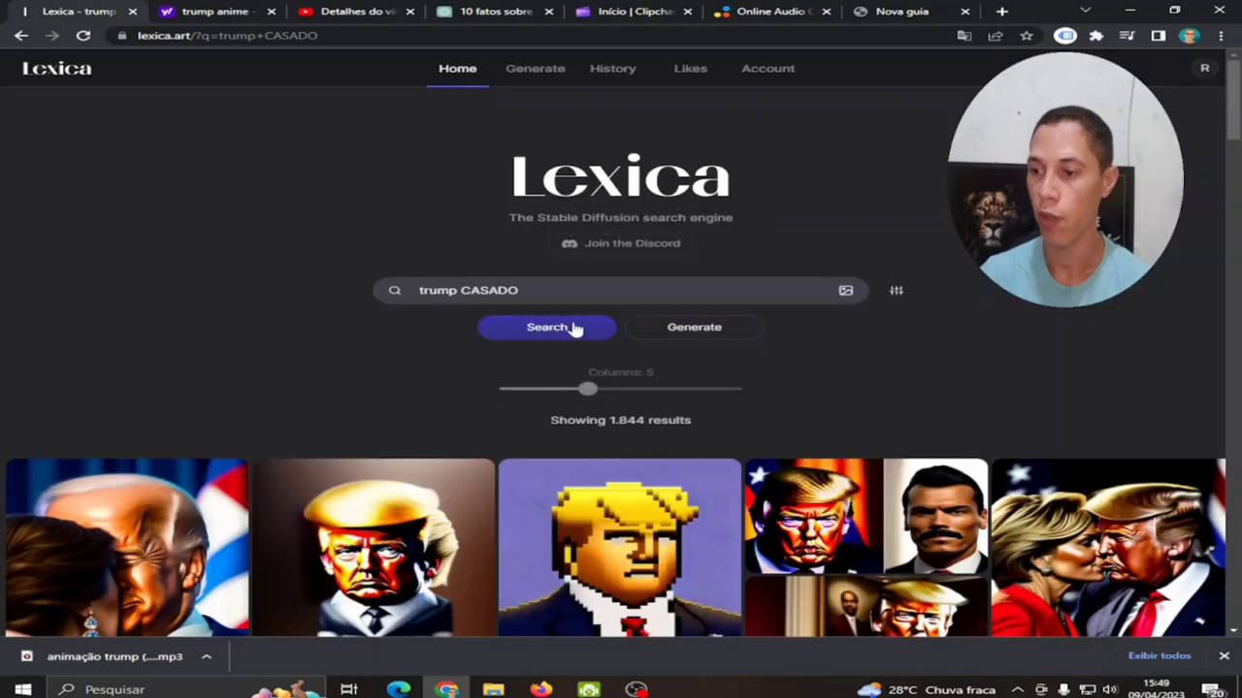
scroll(514, 273, "down", 1)
scroll(515, 252, "down", 2)
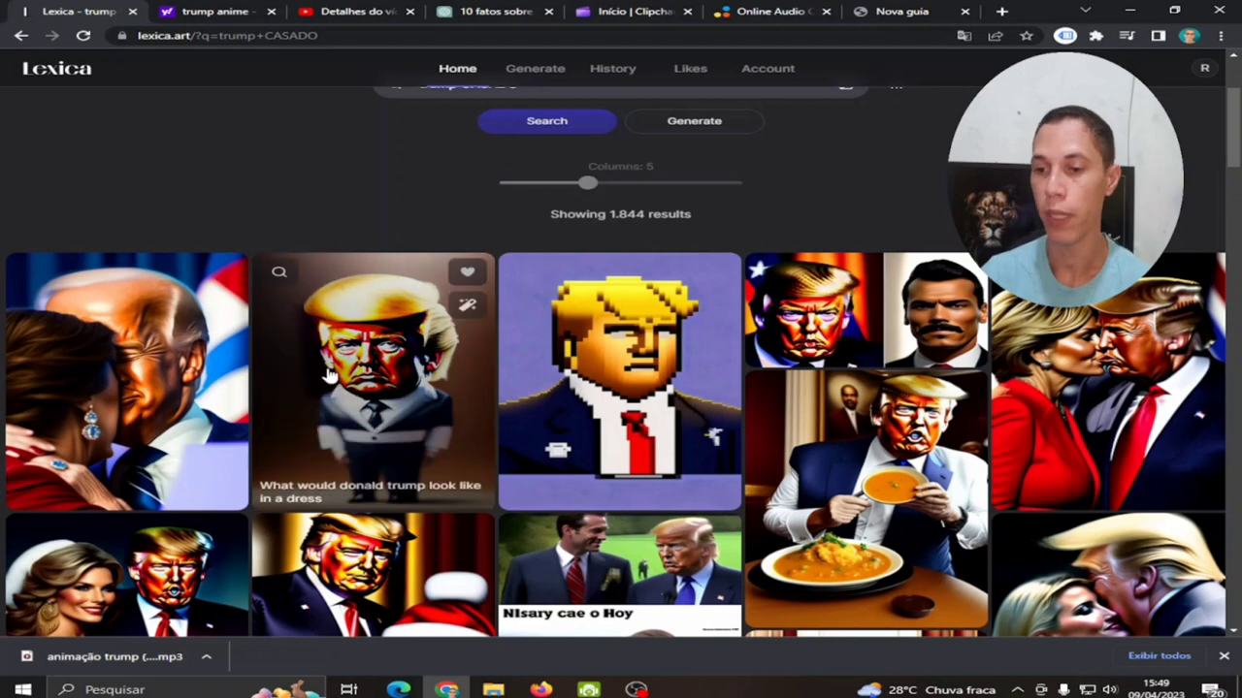
scroll(378, 388, "down", 2)
scroll(543, 388, "down", 5)
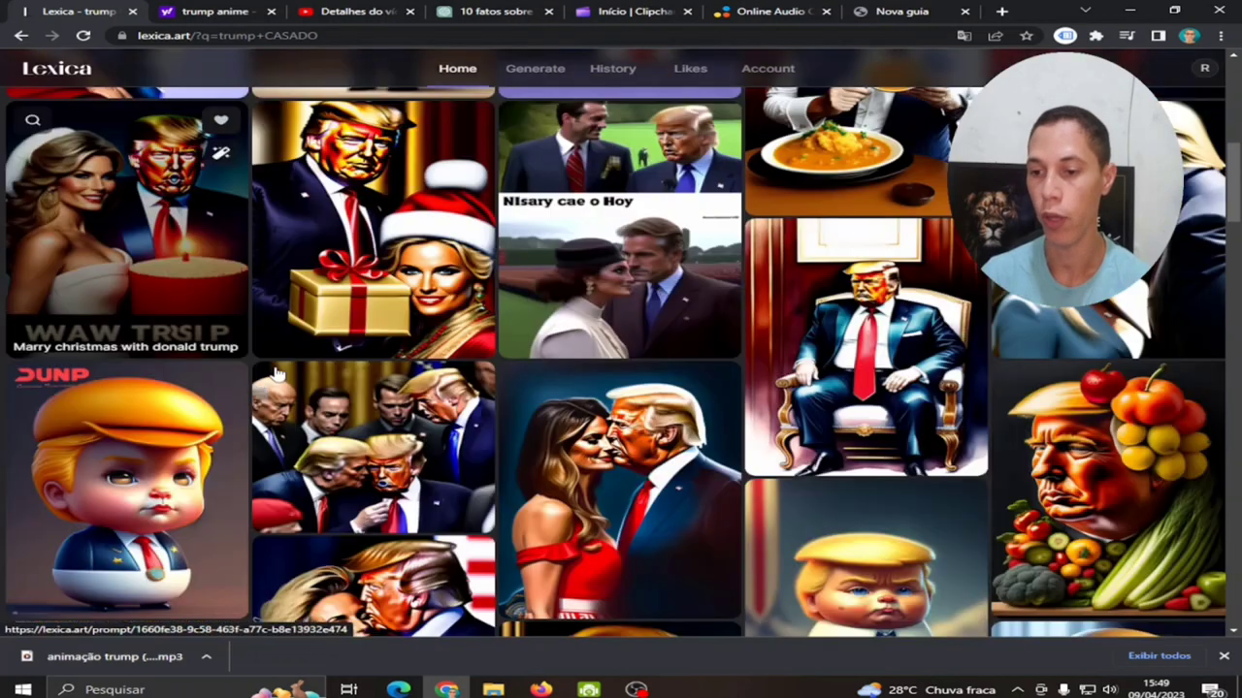
scroll(543, 287, "up", 10)
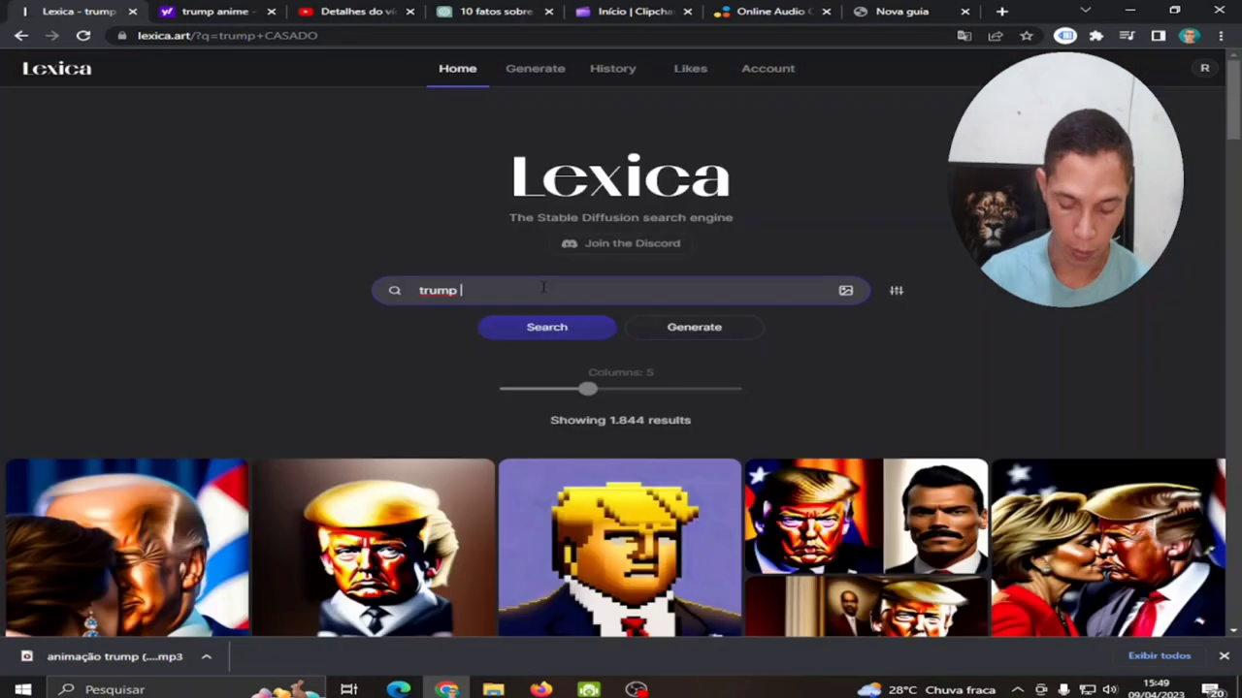
Search Lexica for "trump empresa" and look through the generated images for a usable one
type("empresa")
key("Return")
scroll(541, 292, "down", 5)
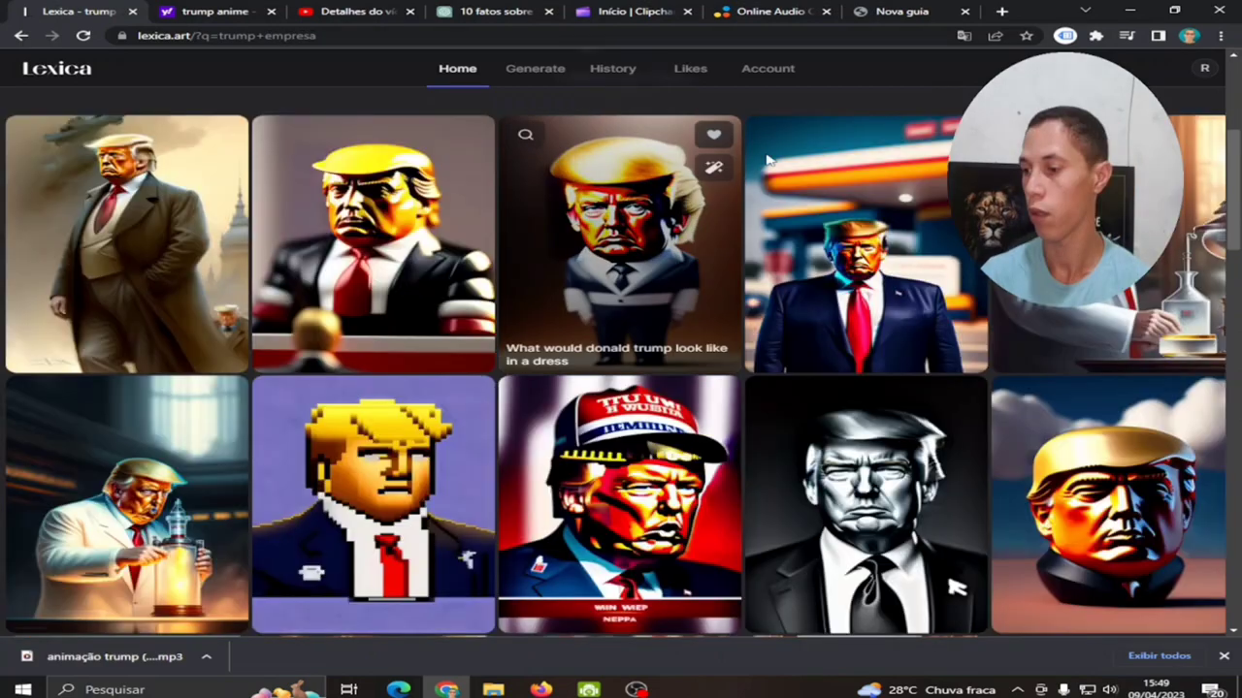
scroll(558, 206, "down", 2)
scroll(557, 206, "down", 5)
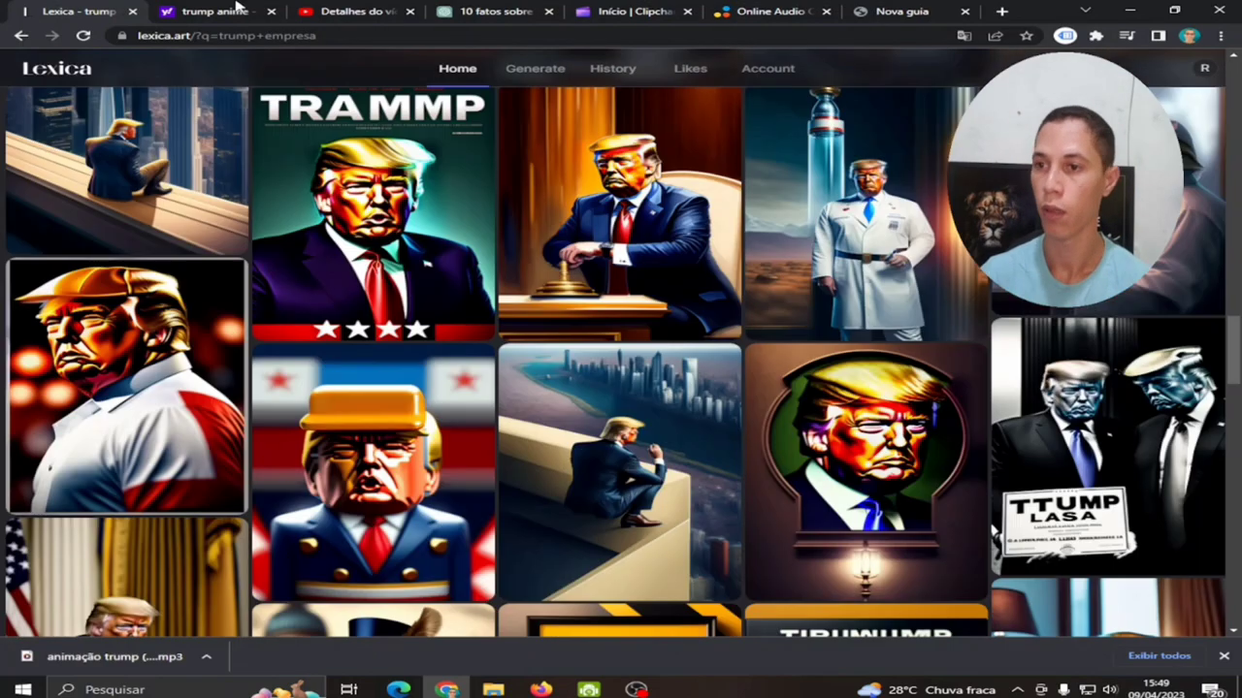
scroll(465, 243, "up", 2)
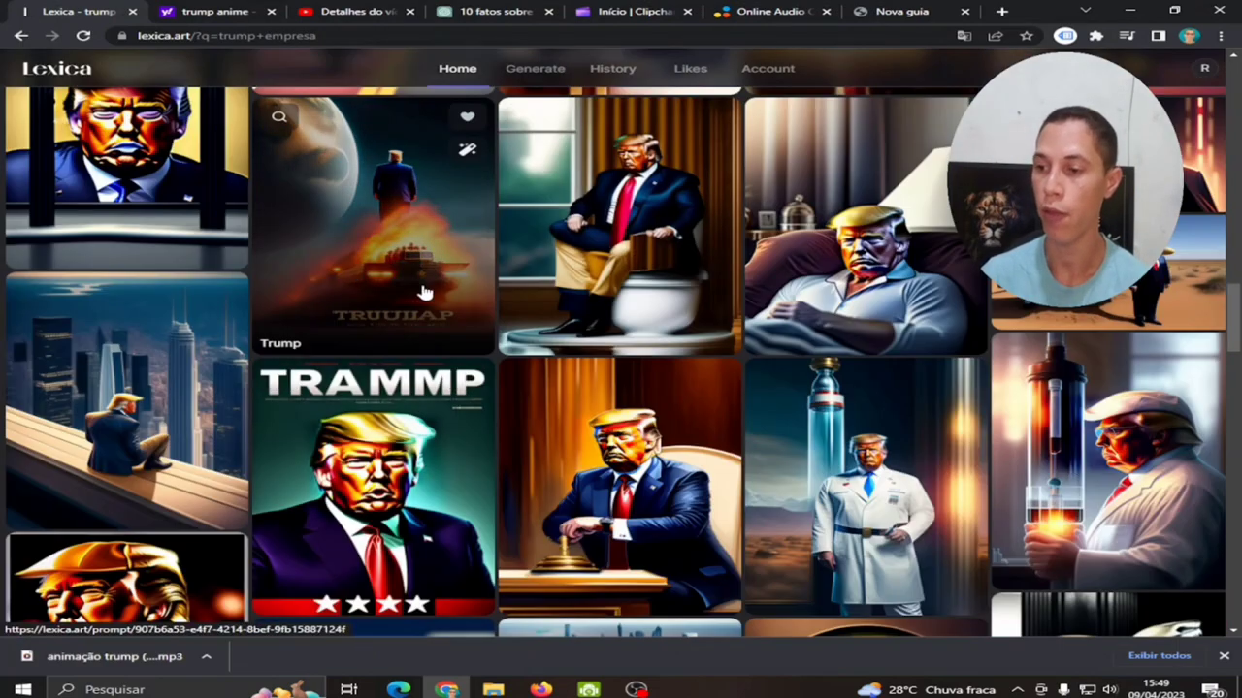
Open the image of Trump sitting on a toilet and save it to the desktop as a JPEG, keeping the suggested name
left_click(621, 202)
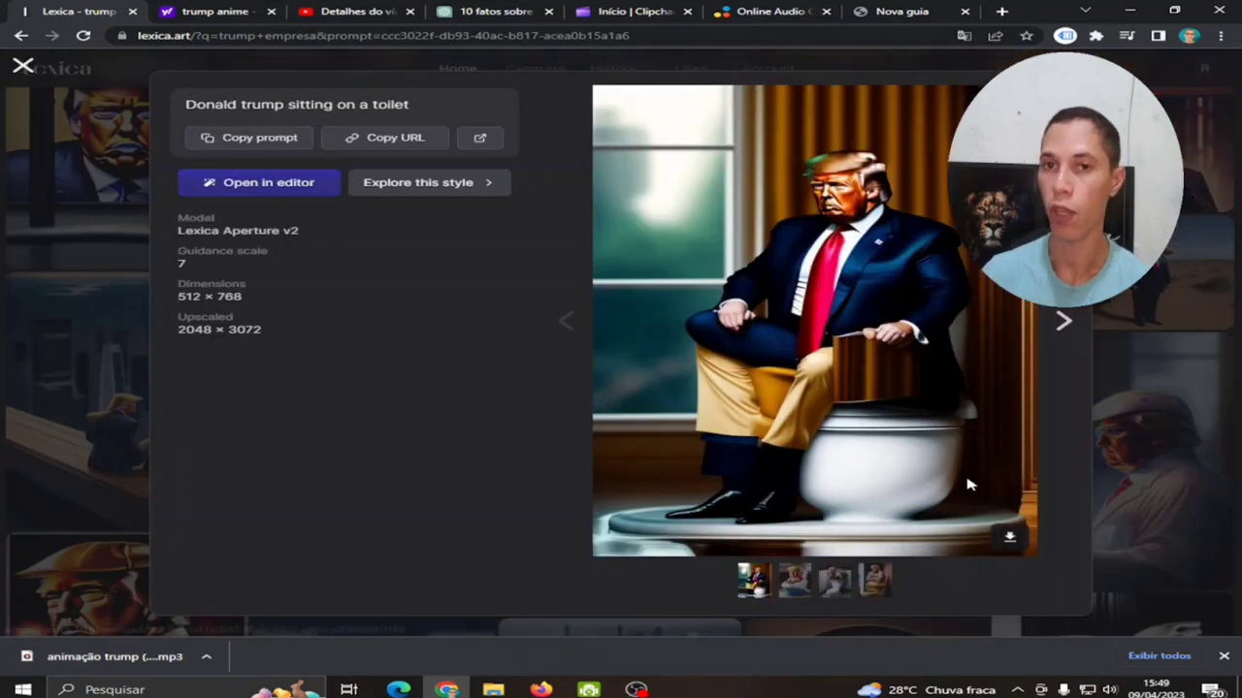
left_click(1010, 542)
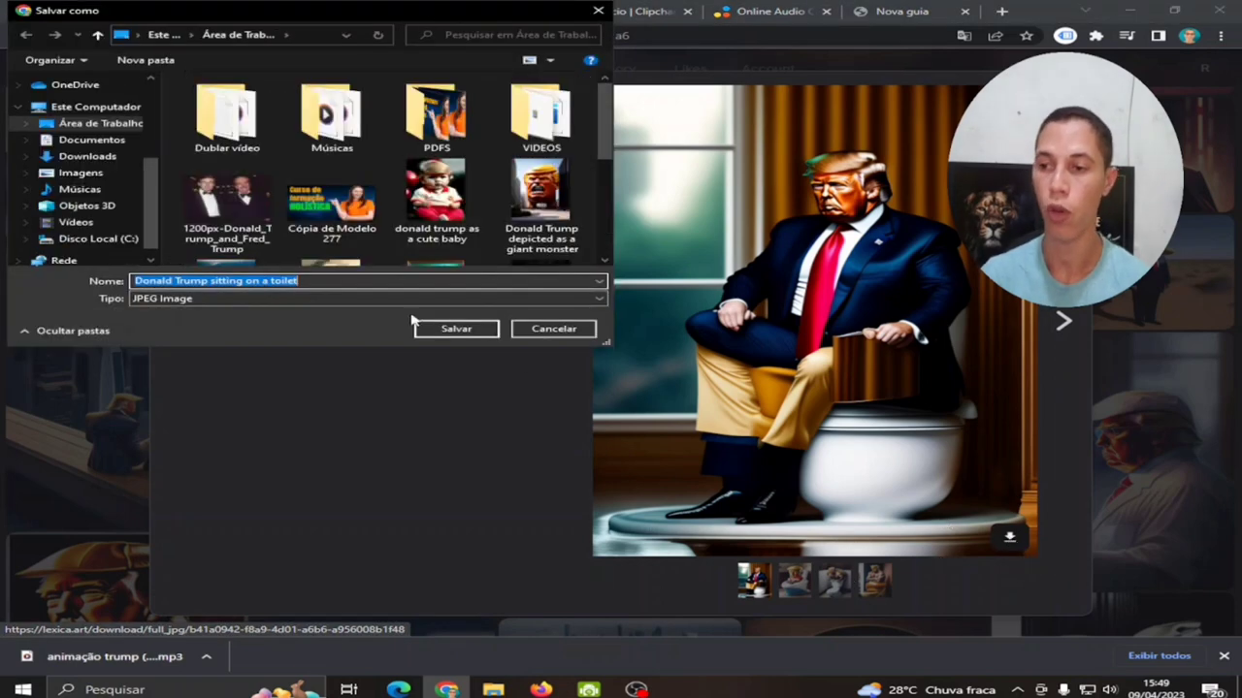
left_click(463, 333)
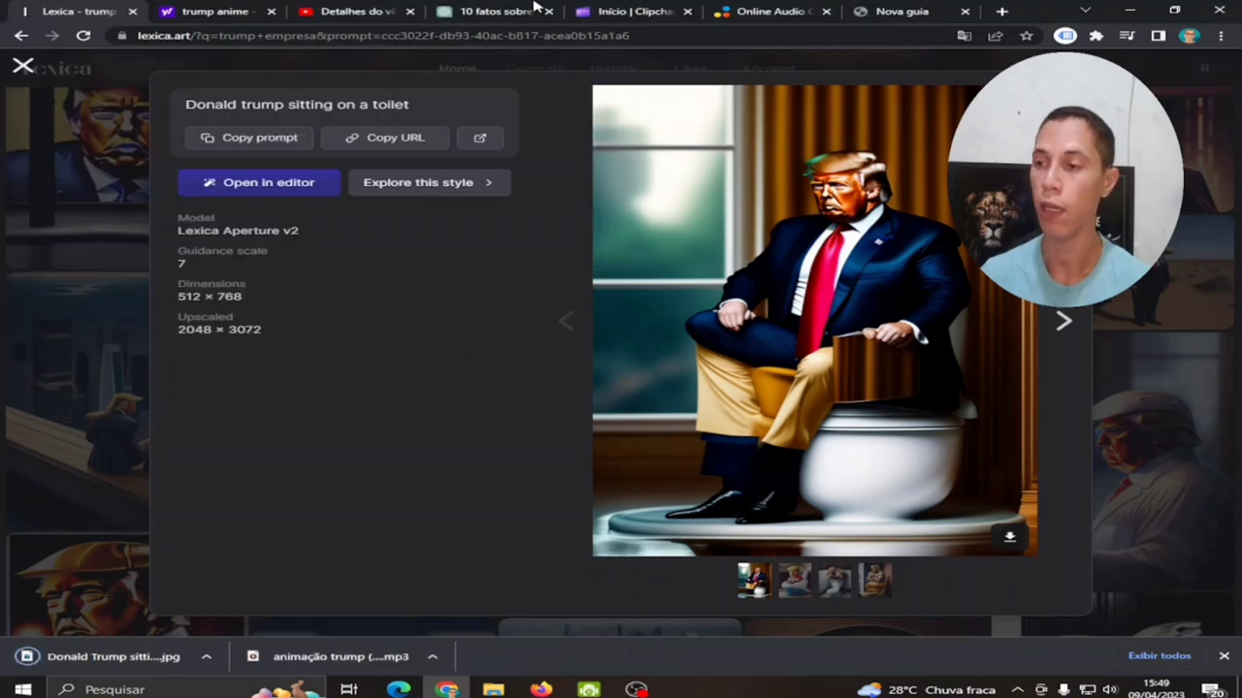
Switch to the Yahoo image results, open the laughing Trump caricature and save it as the PNG "trump_emoji_laughing"
key("ctrl+Tab")
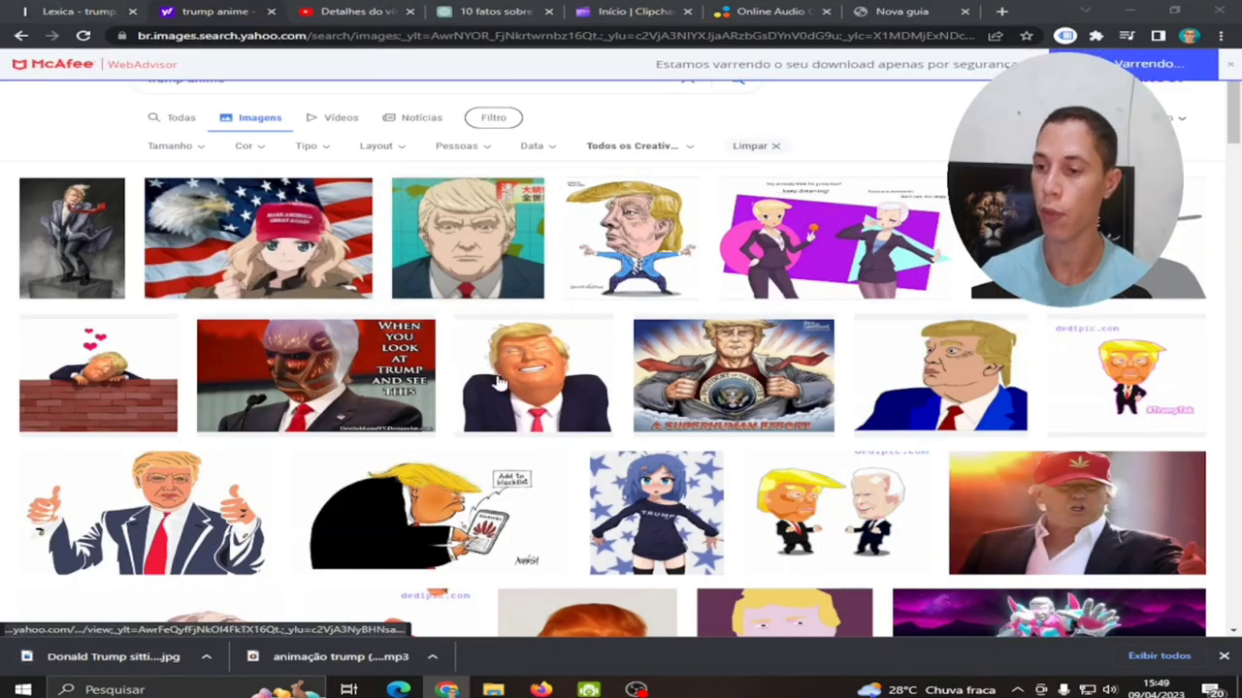
left_click(533, 378)
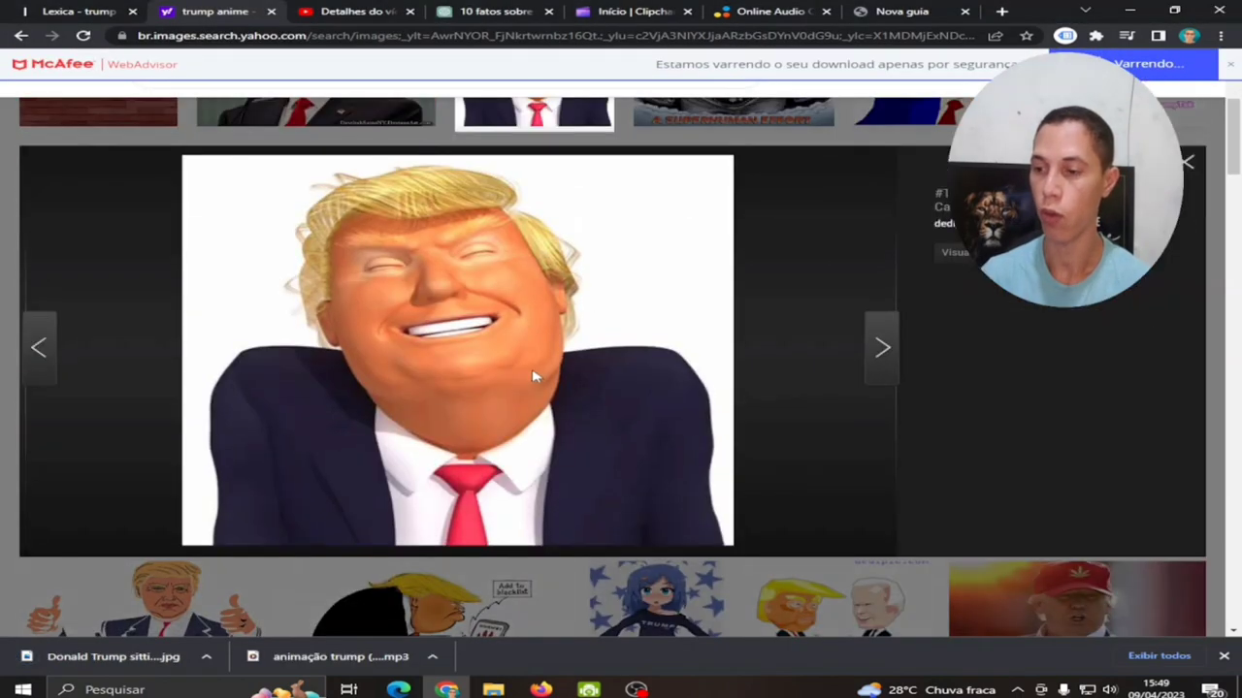
right_click(534, 242)
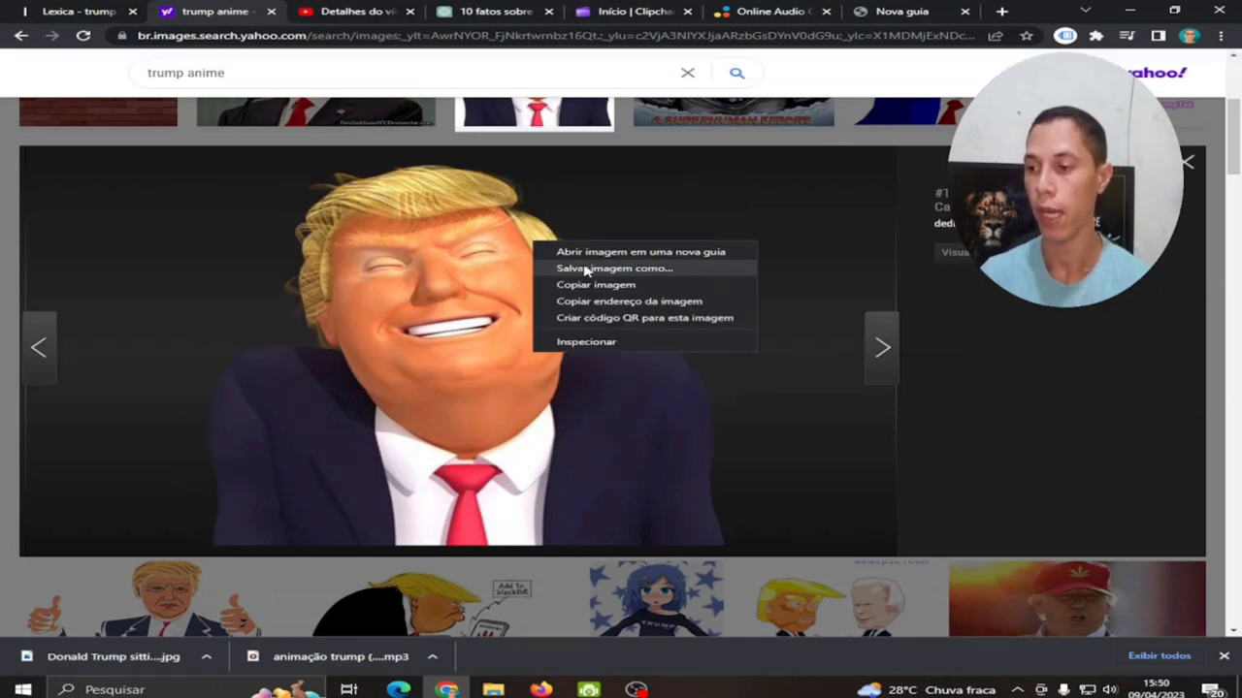
left_click(586, 269)
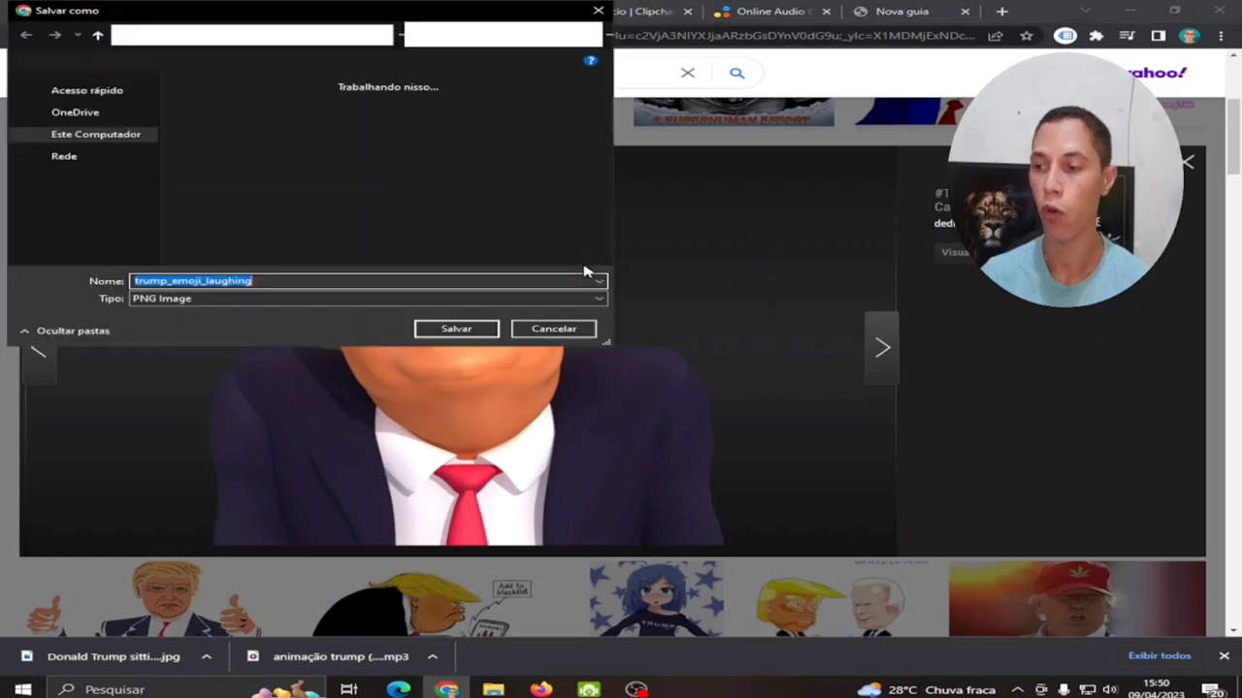
left_click(420, 329)
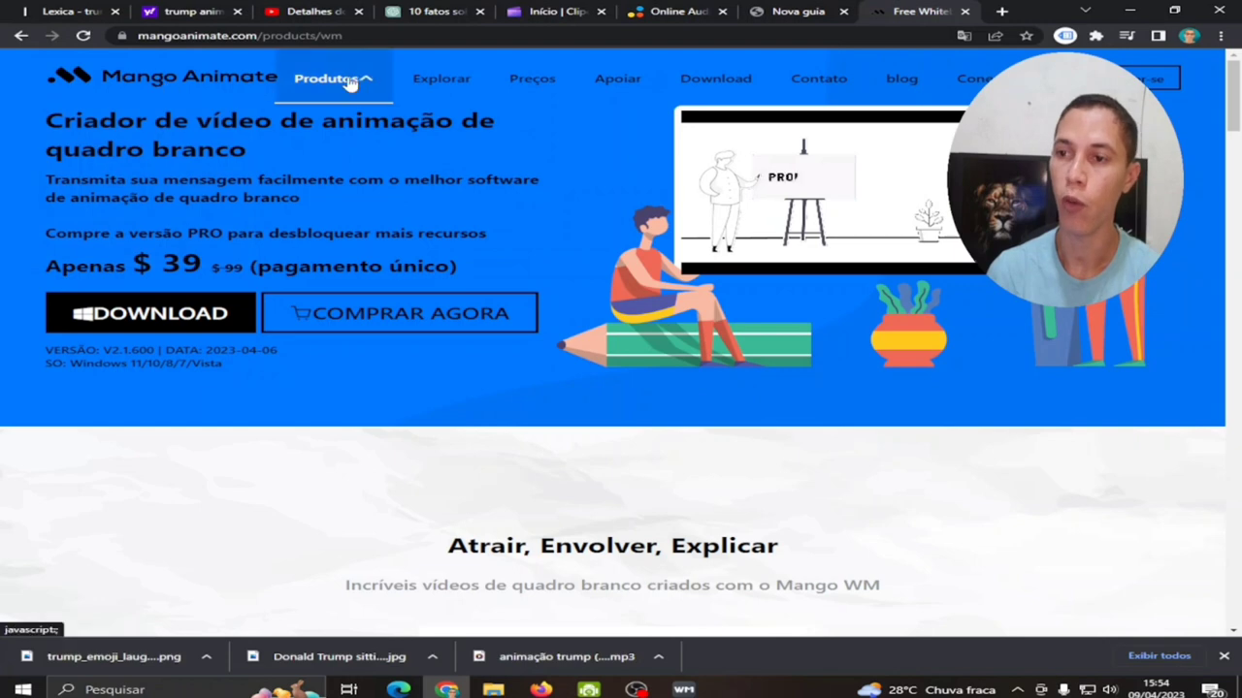
View the Mango Animate product list, switch to Mango Whiteboard Animation Maker and create an empty 16:9 project
mouse_move(327, 77)
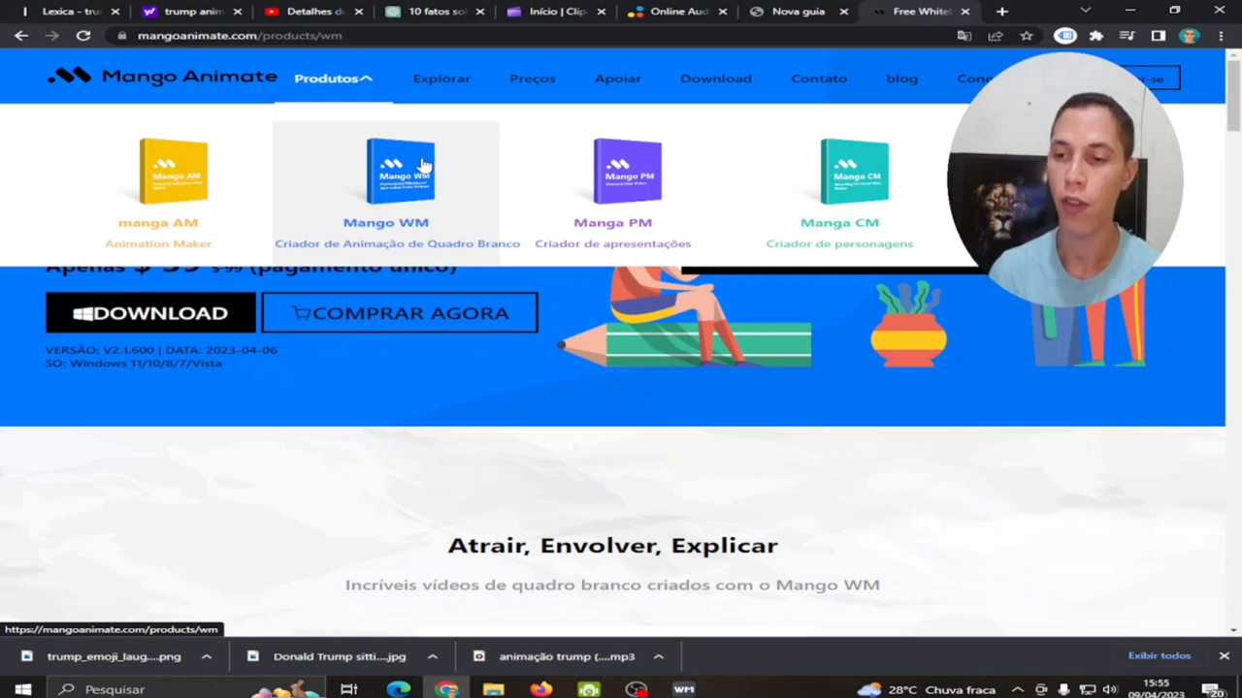
left_click(683, 689)
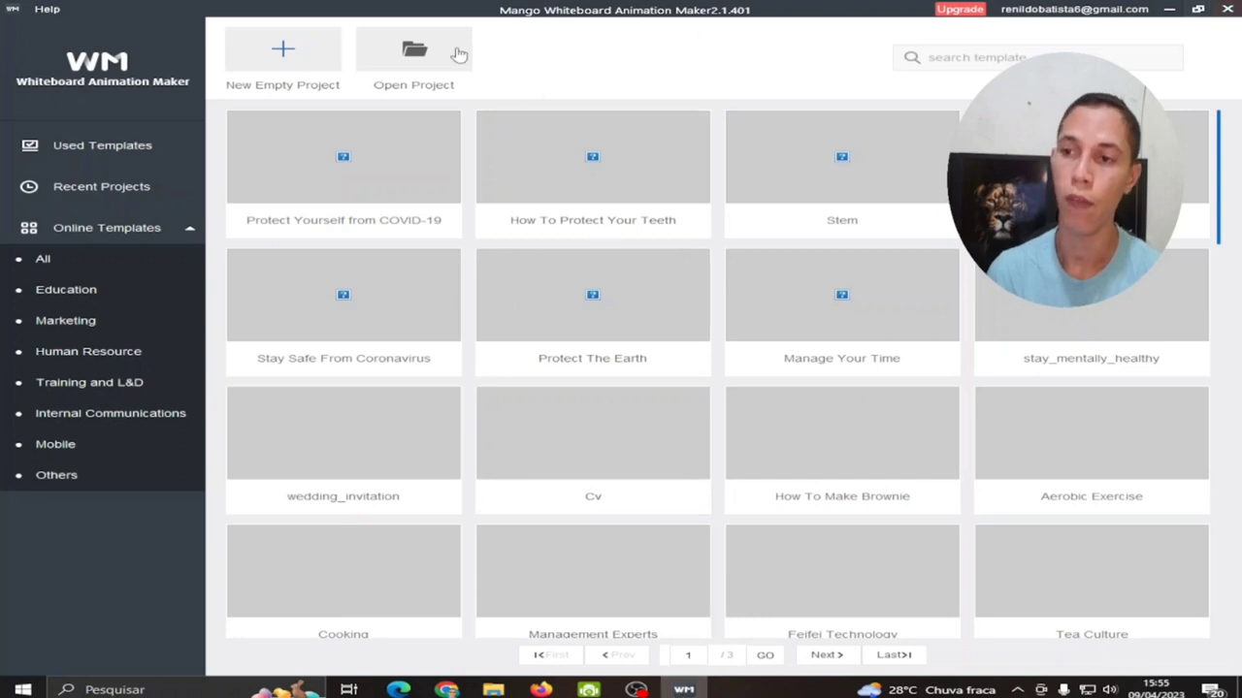
left_click(282, 57)
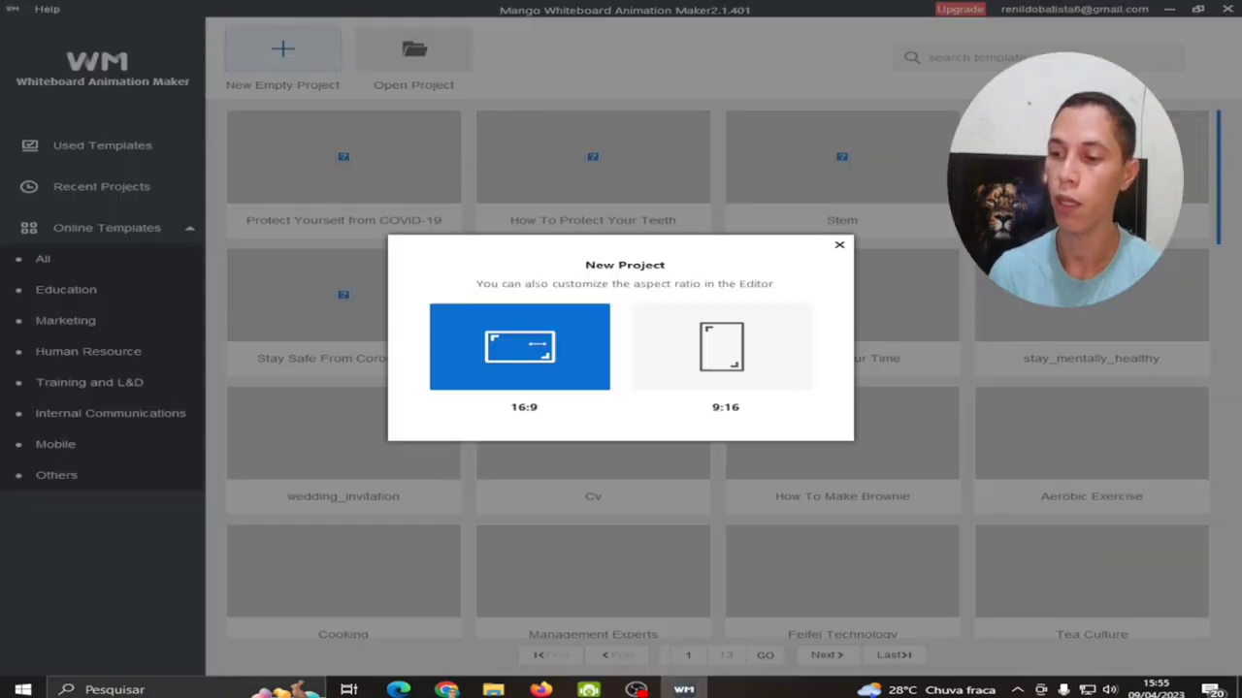
left_click(518, 346)
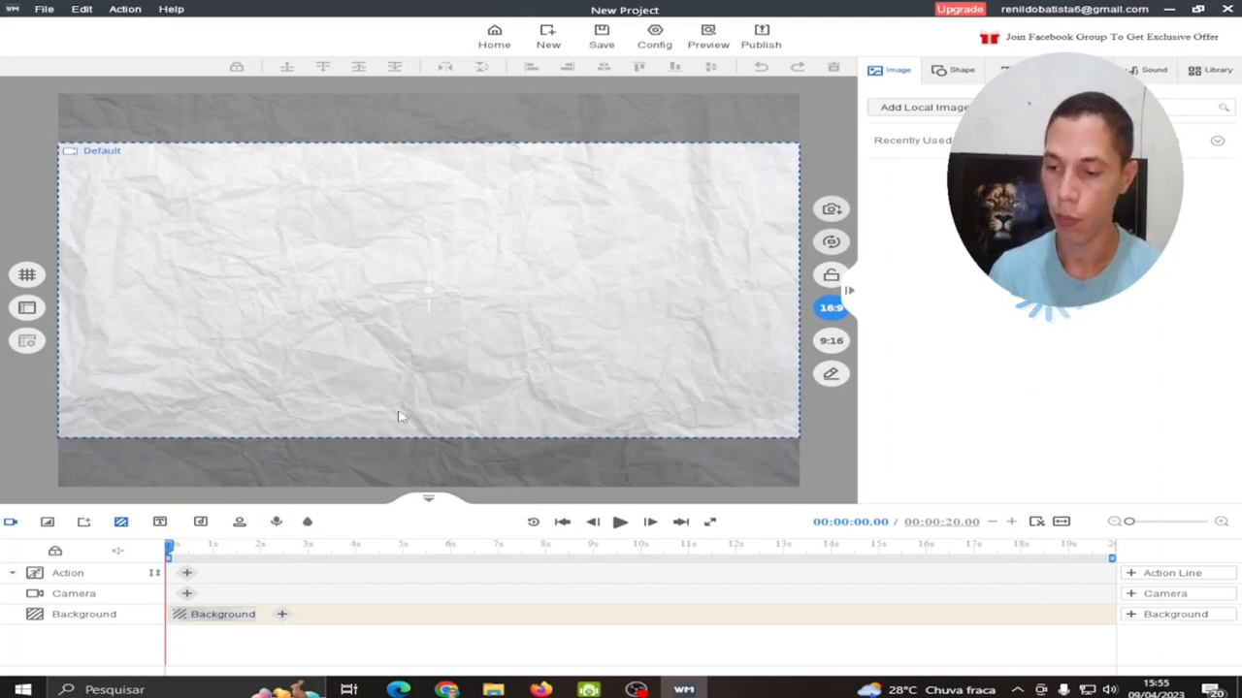
Add a sound track to the timeline and load the local "animação trump" MP3 from the desktop into it
left_click(201, 523)
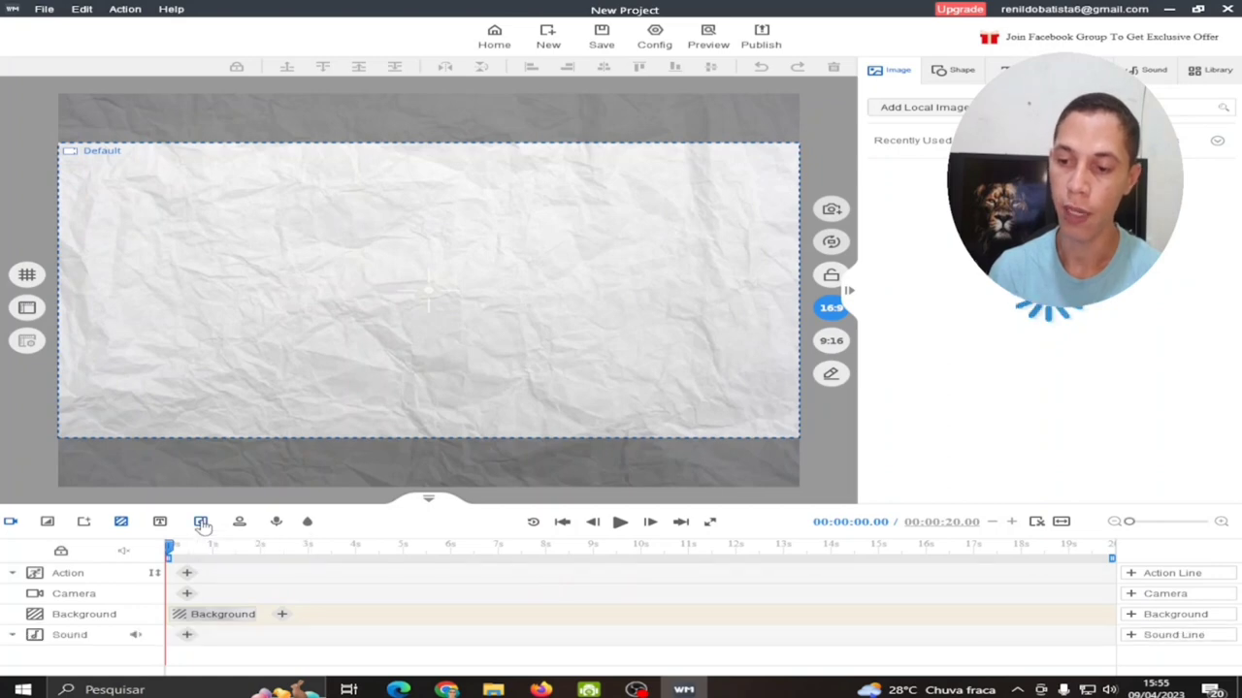
left_click(188, 636)
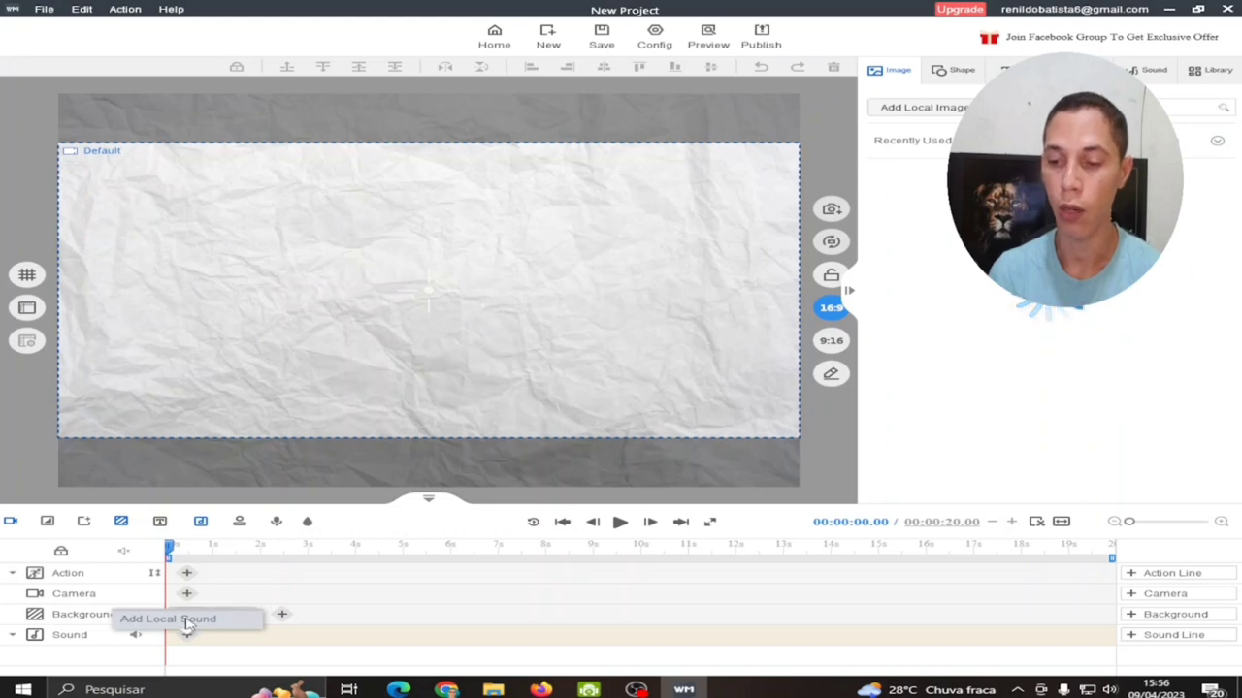
left_click(187, 622)
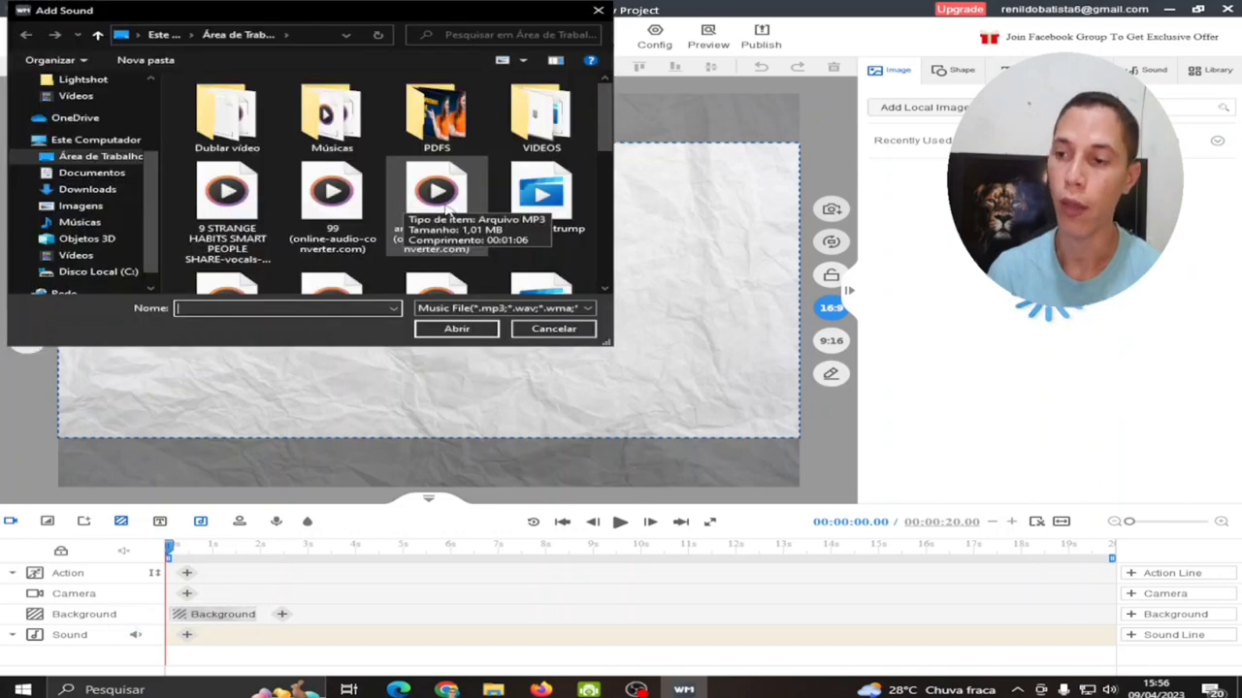
left_click(435, 202)
left_click(456, 329)
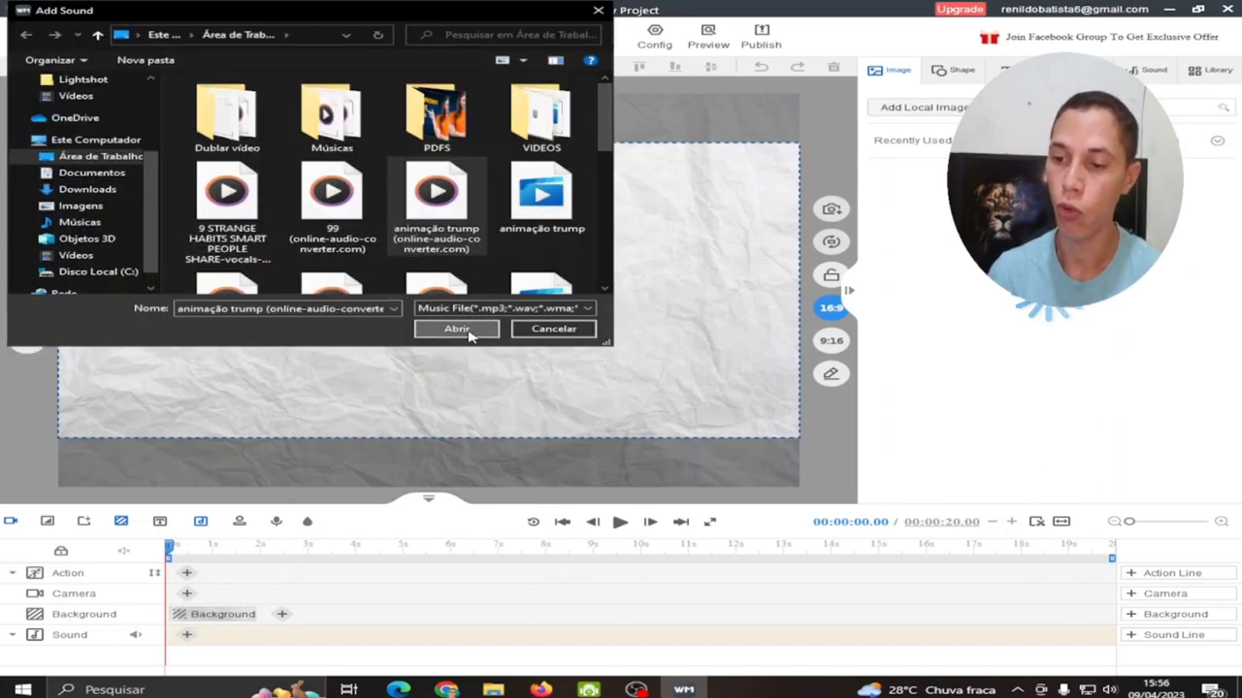
left_click(889, 378)
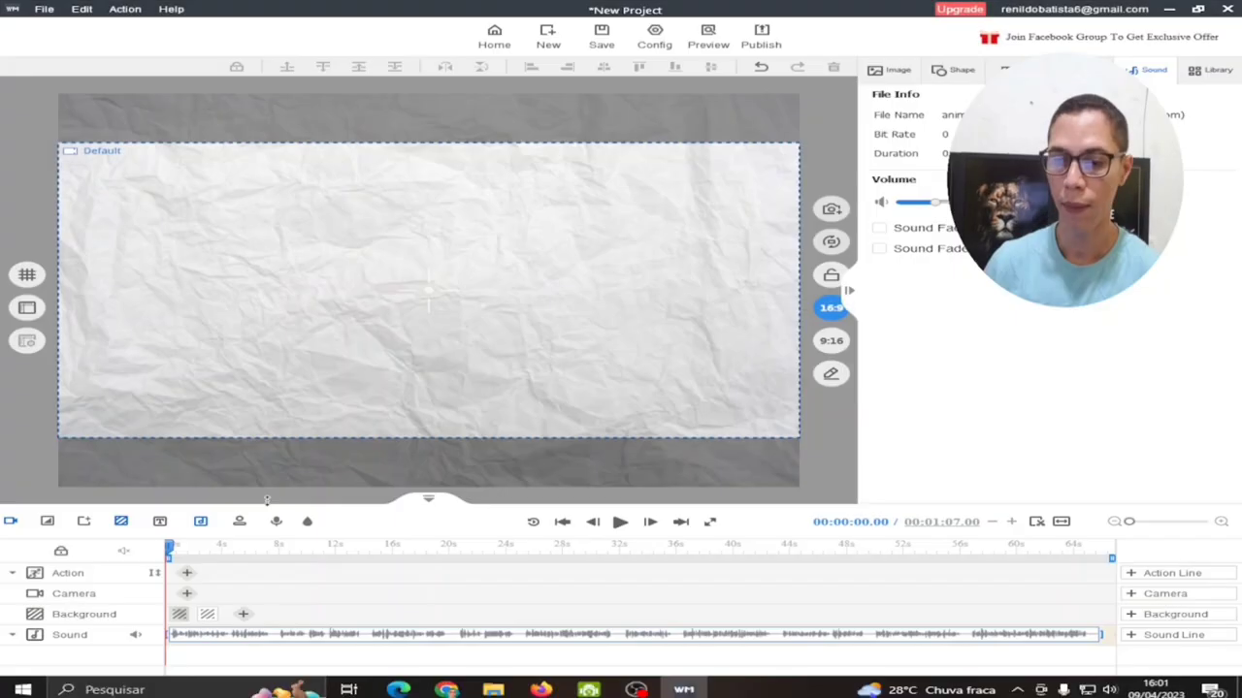
Play the narration to about 4.3 seconds, pause, and insert the saved image of Trump sitting on a toilet
left_click(620, 524)
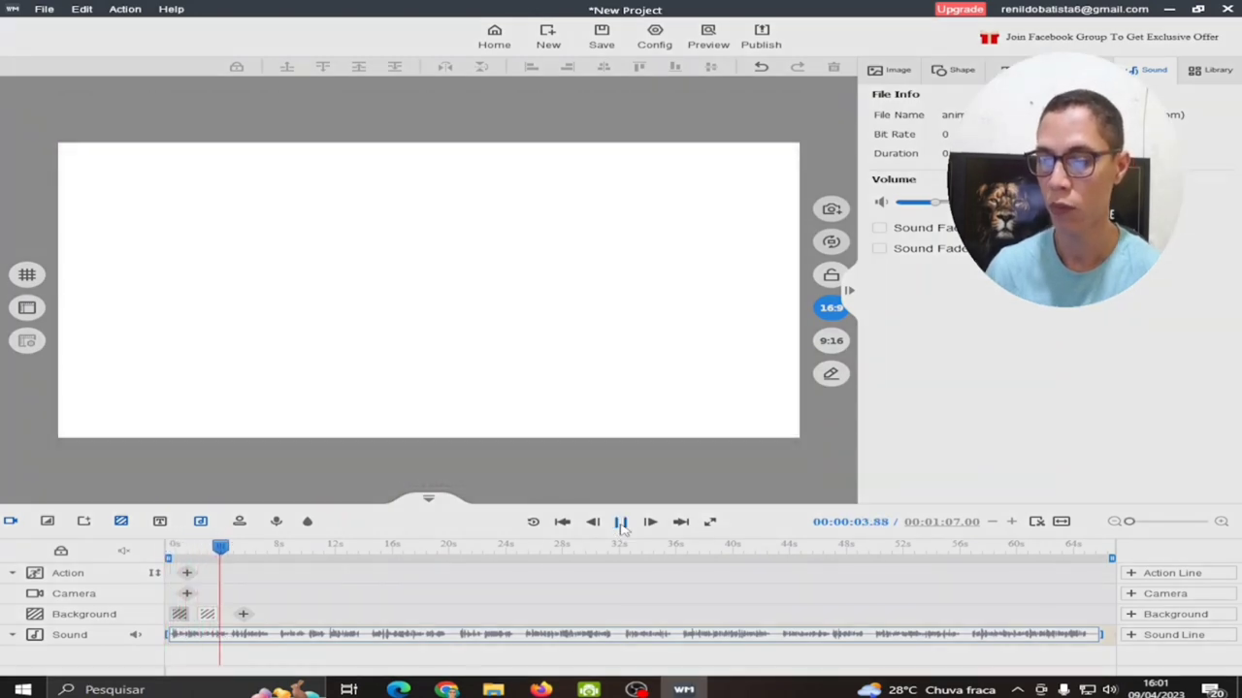
left_click(382, 189)
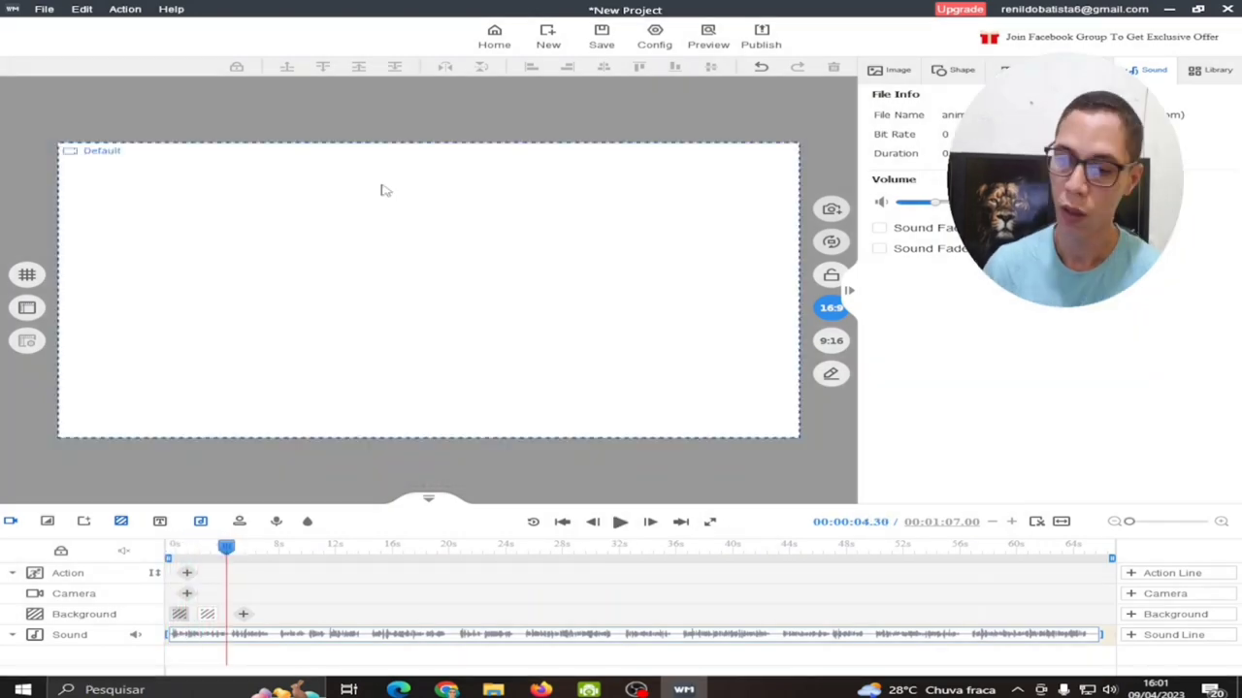
right_click(229, 189)
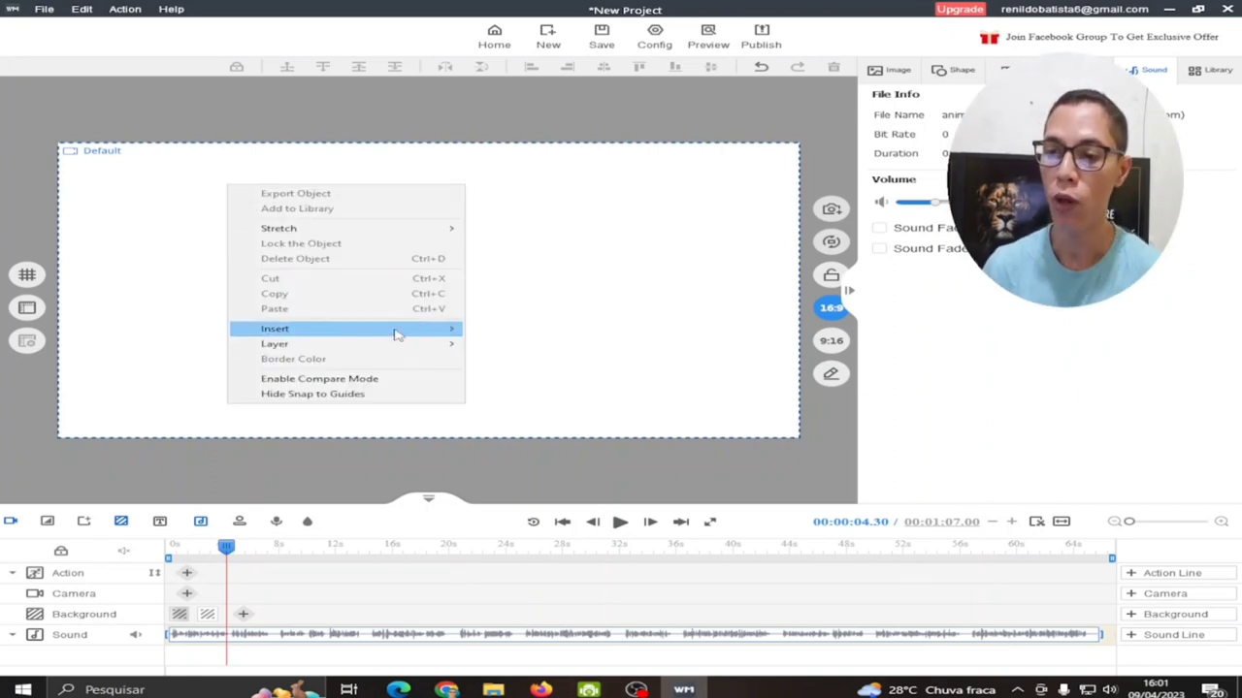
mouse_move(396, 334)
left_click(509, 329)
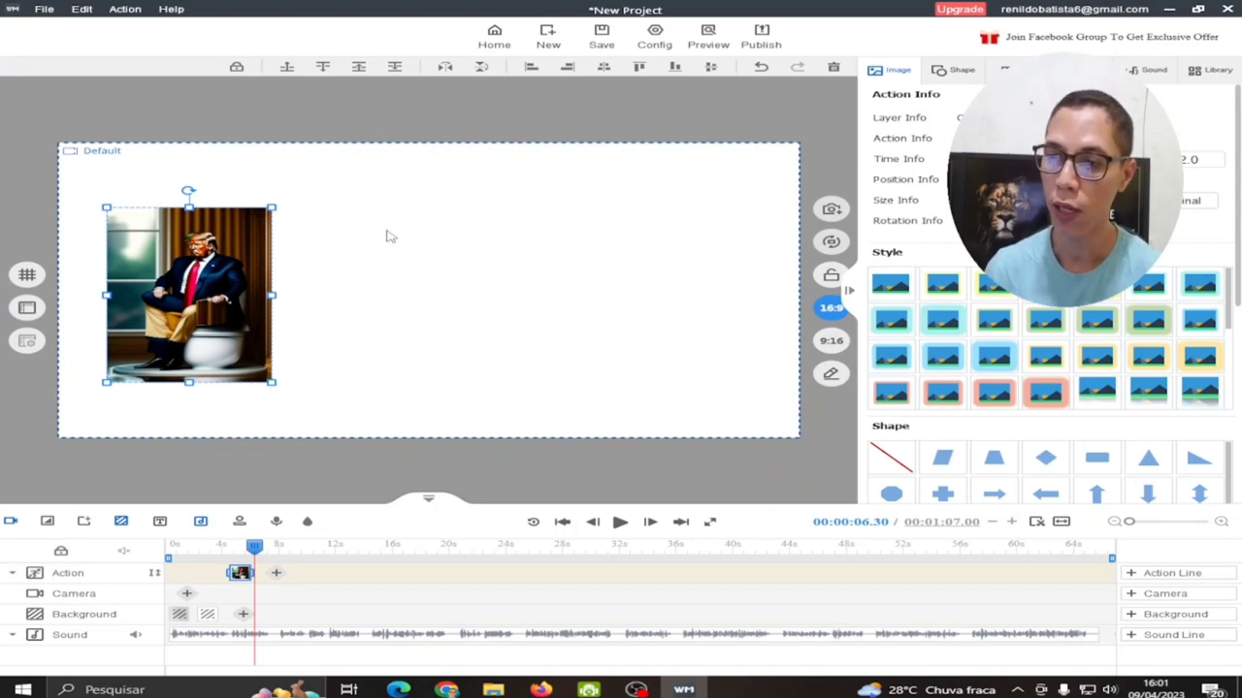
Insert a second copy of the toilet image from the desktop onto the canvas and delete it
right_click(386, 230)
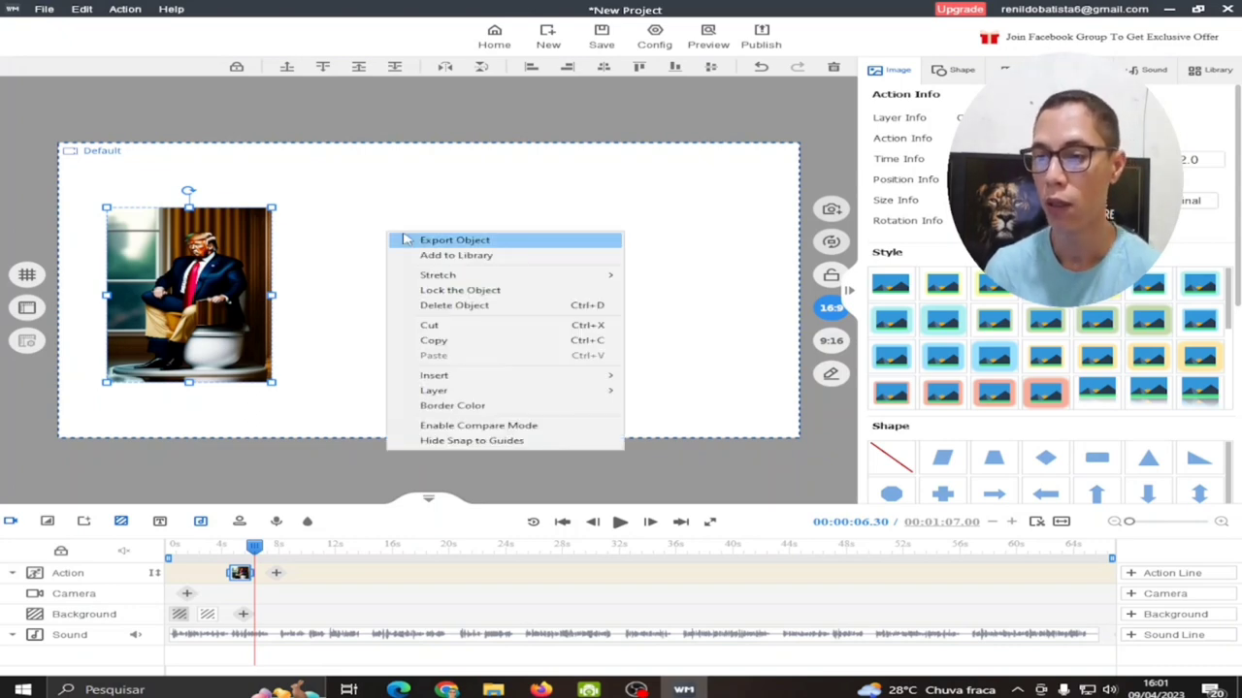
mouse_move(501, 376)
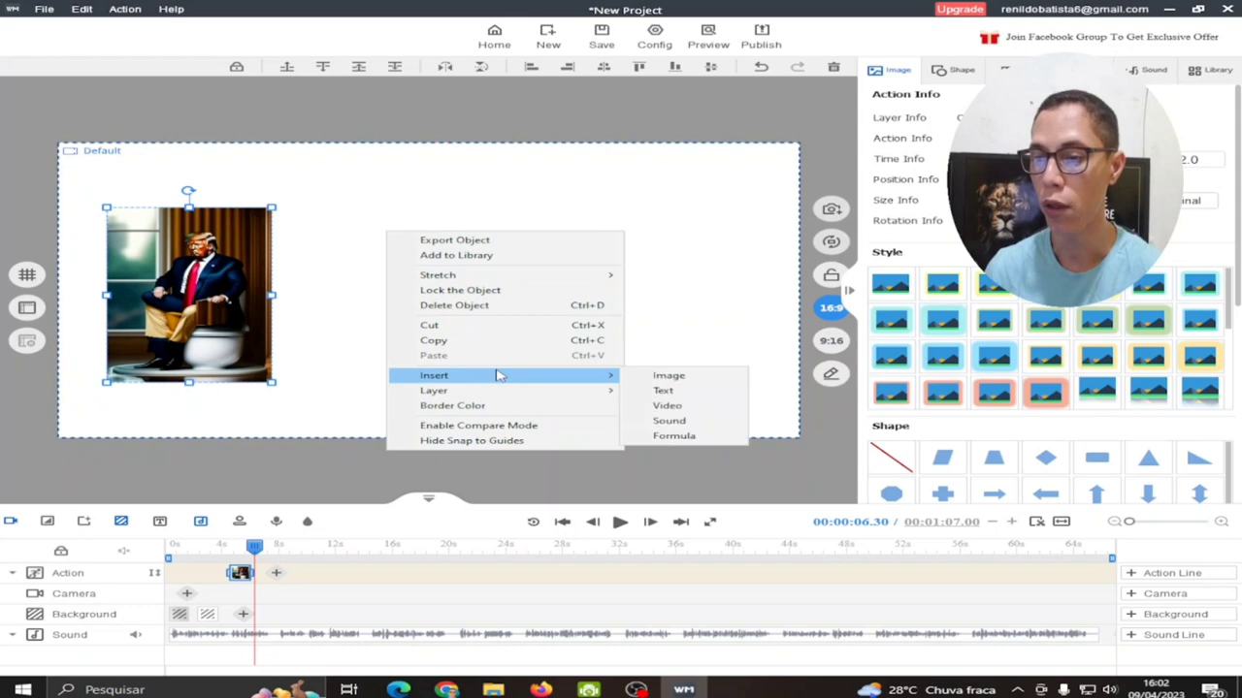
left_click(685, 378)
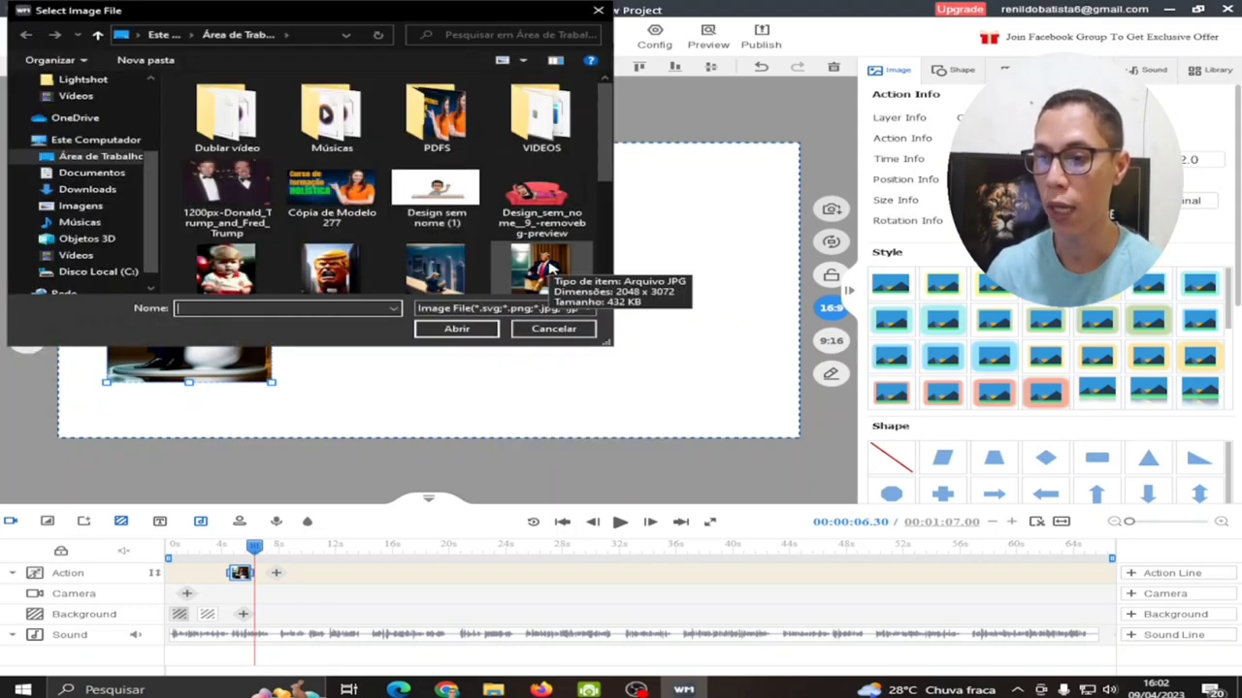
left_click(546, 267)
left_click(462, 330)
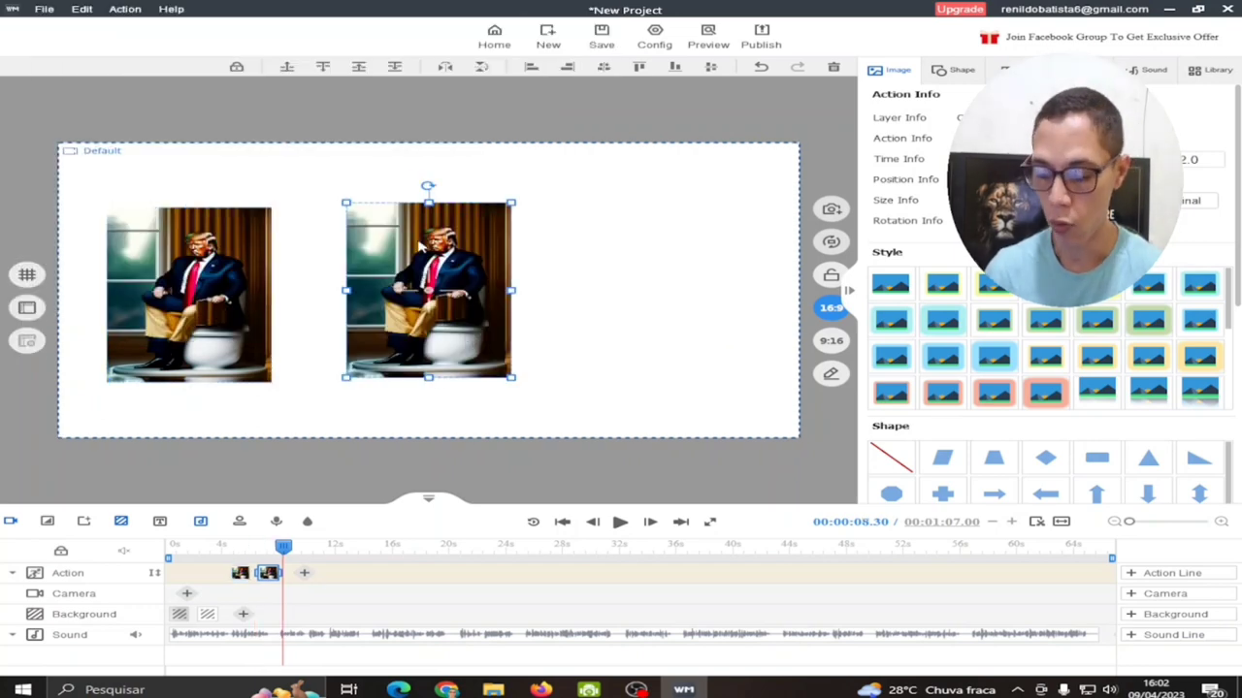
key("Delete")
Enlarge the remaining toilet image on the canvas and play the animation from the start with its clip at 0 s
left_click(213, 247)
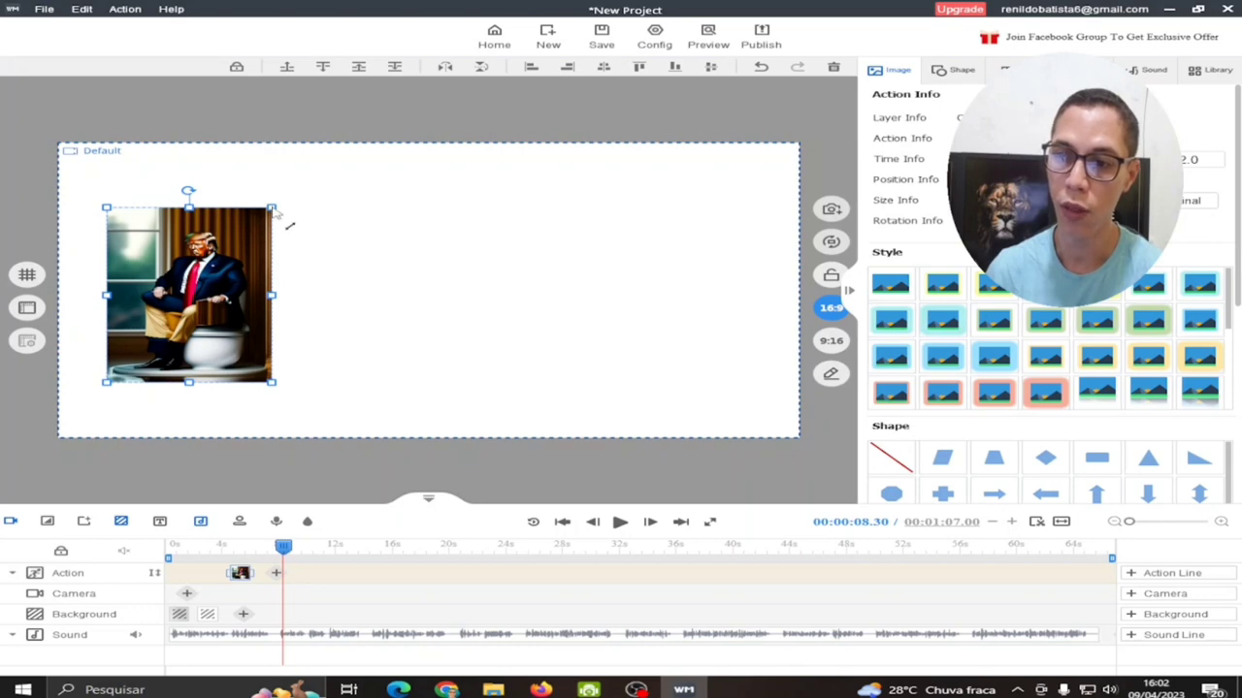
left_click_drag(275, 212, 379, 158)
left_click_drag(365, 393, 346, 419)
left_click_drag(291, 549, 169, 549)
left_click(619, 523)
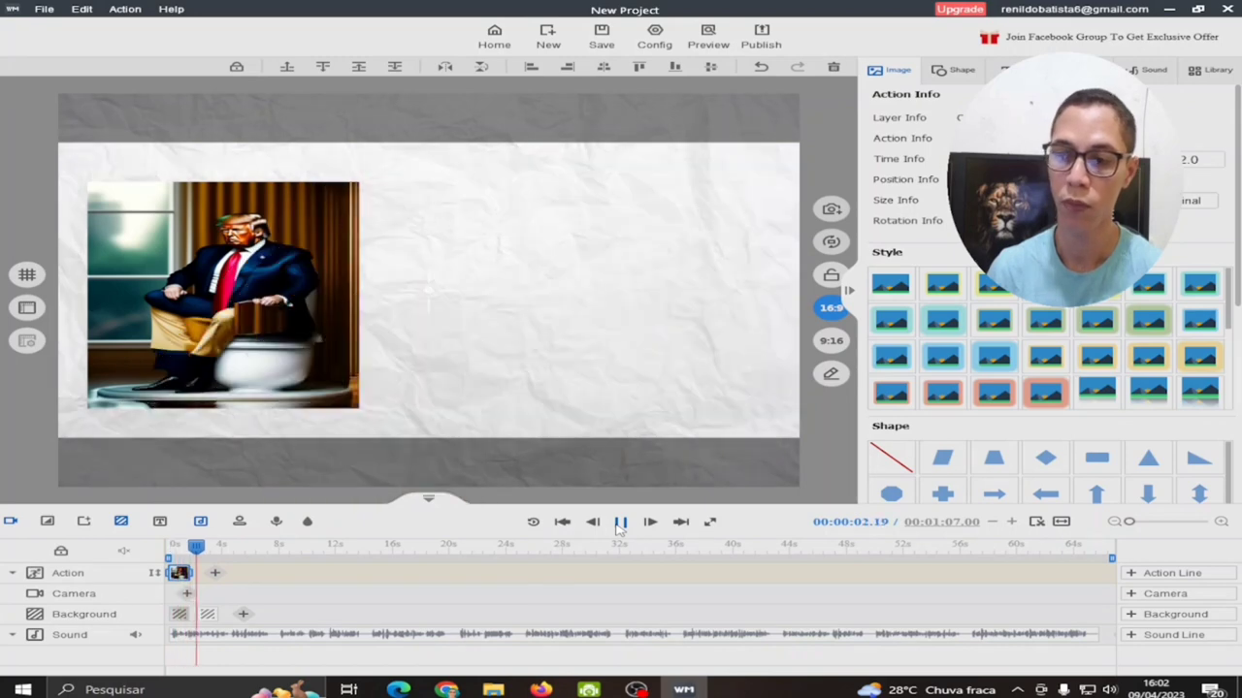
Stop the running playback, replay the animation from the start, and pause at about 2.2 seconds to check the toilet image's entrance
left_click(619, 525)
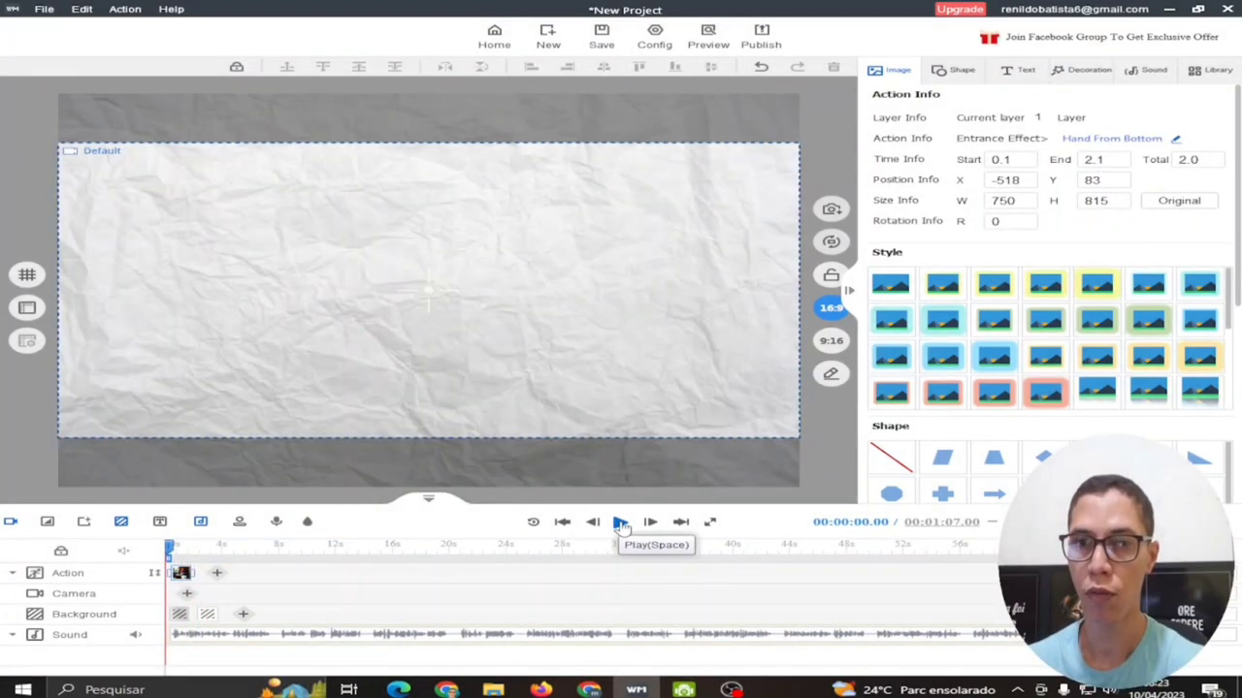
left_click(621, 524)
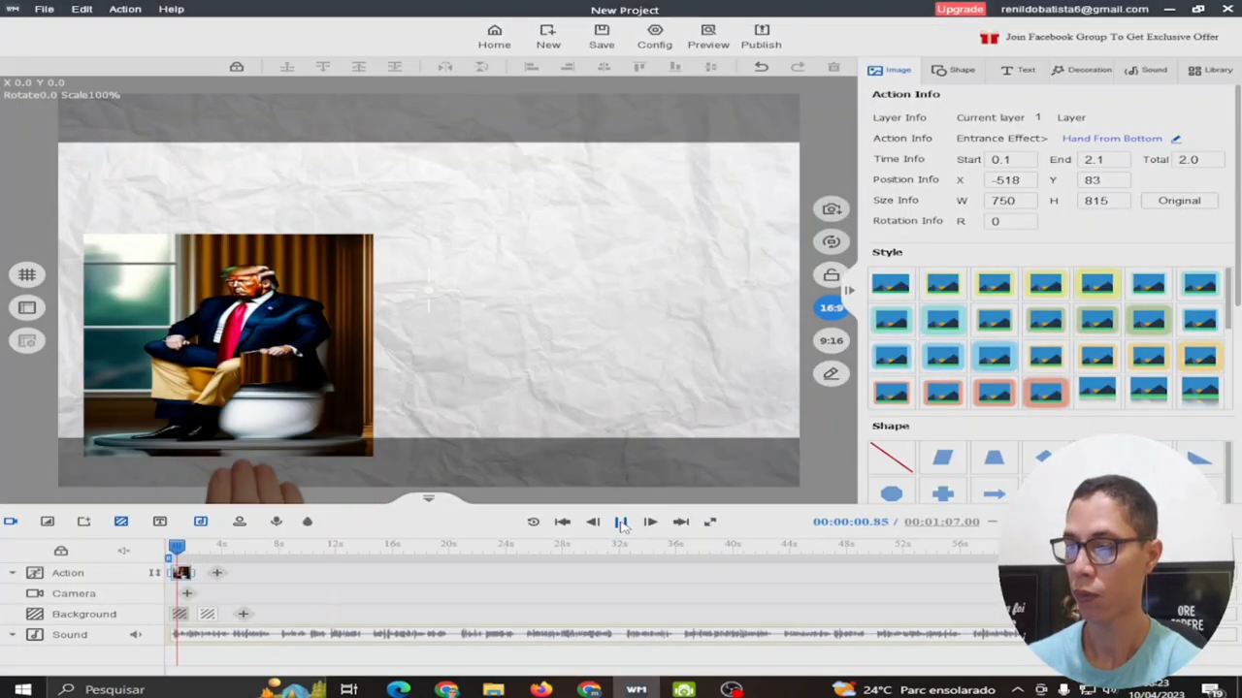
left_click(621, 524)
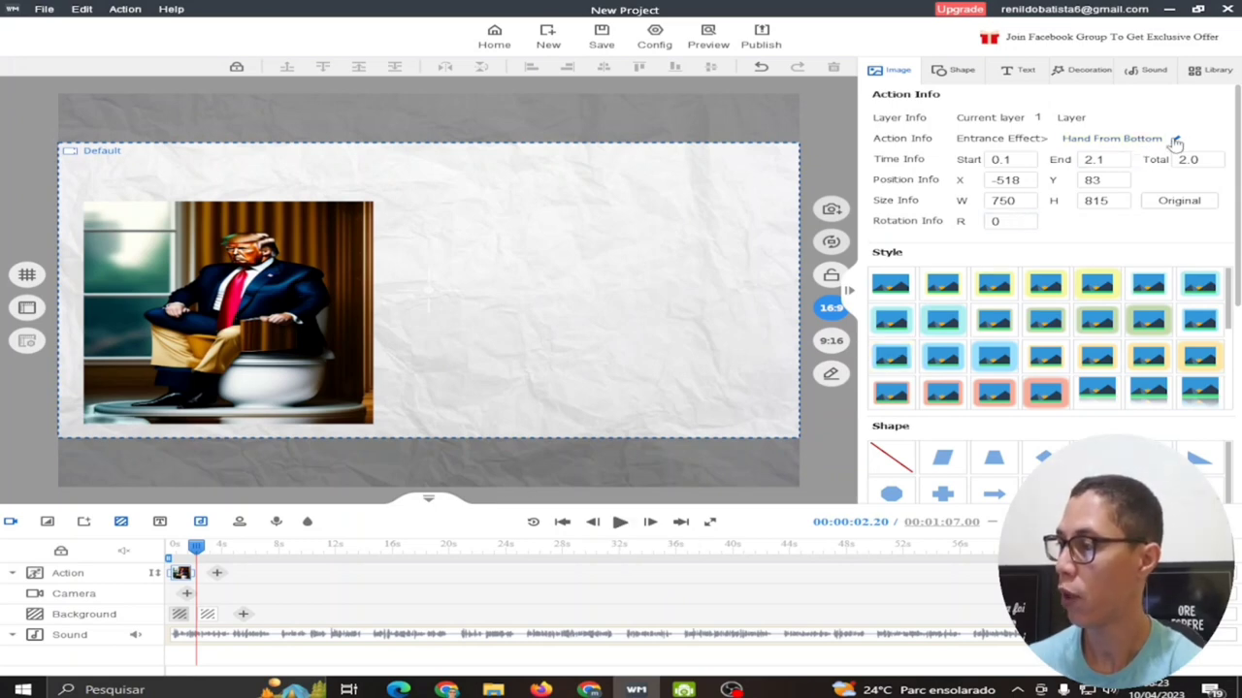
Apply the free Hand From Bottom entrance effect from the With Hand Action feature set to the toilet image
left_click(1135, 140)
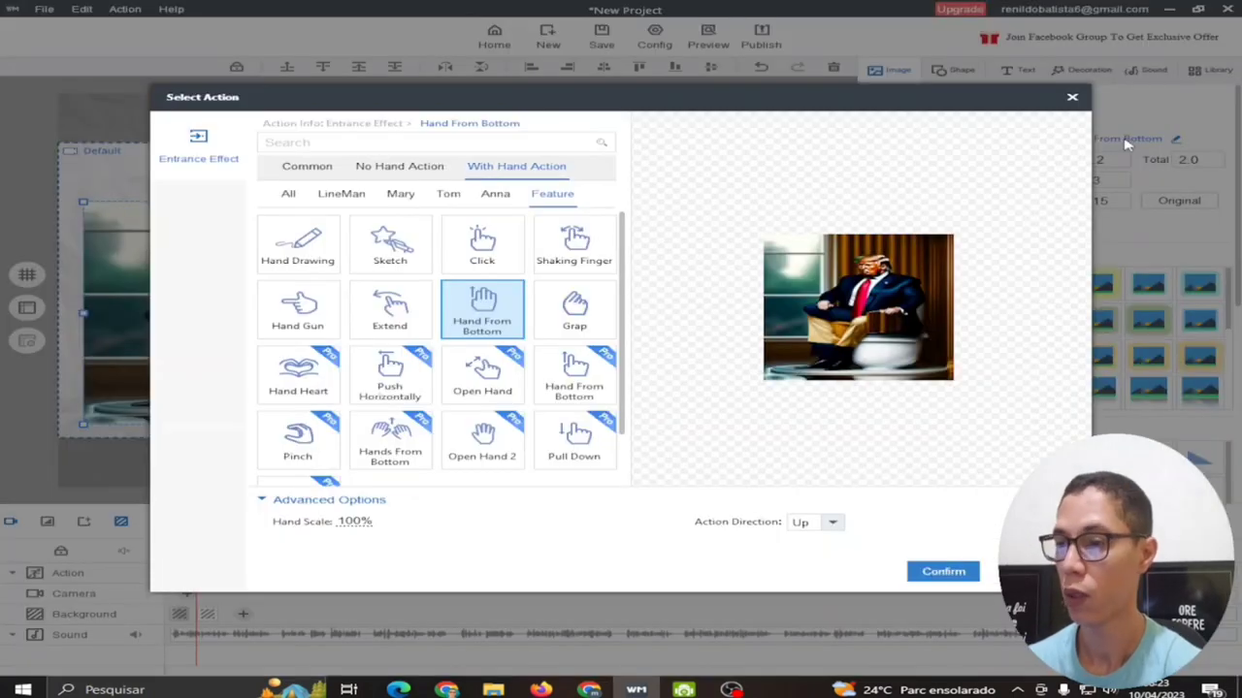
left_click(497, 308)
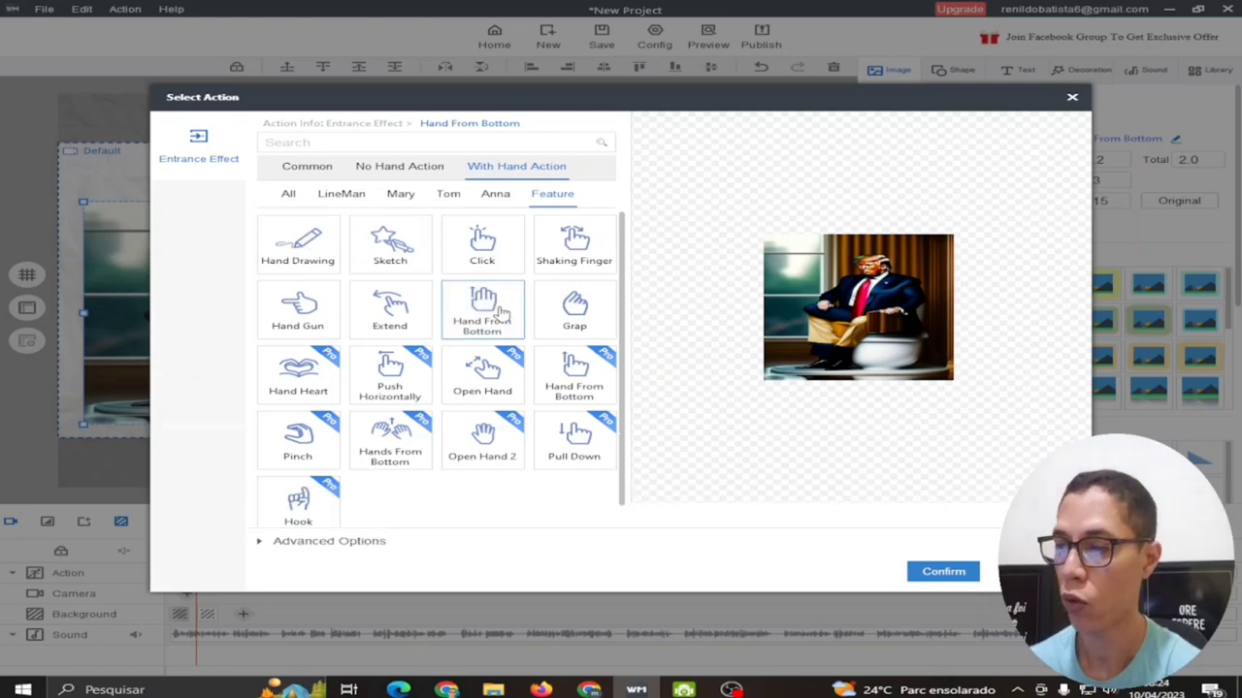
left_click(497, 309)
left_click(943, 572)
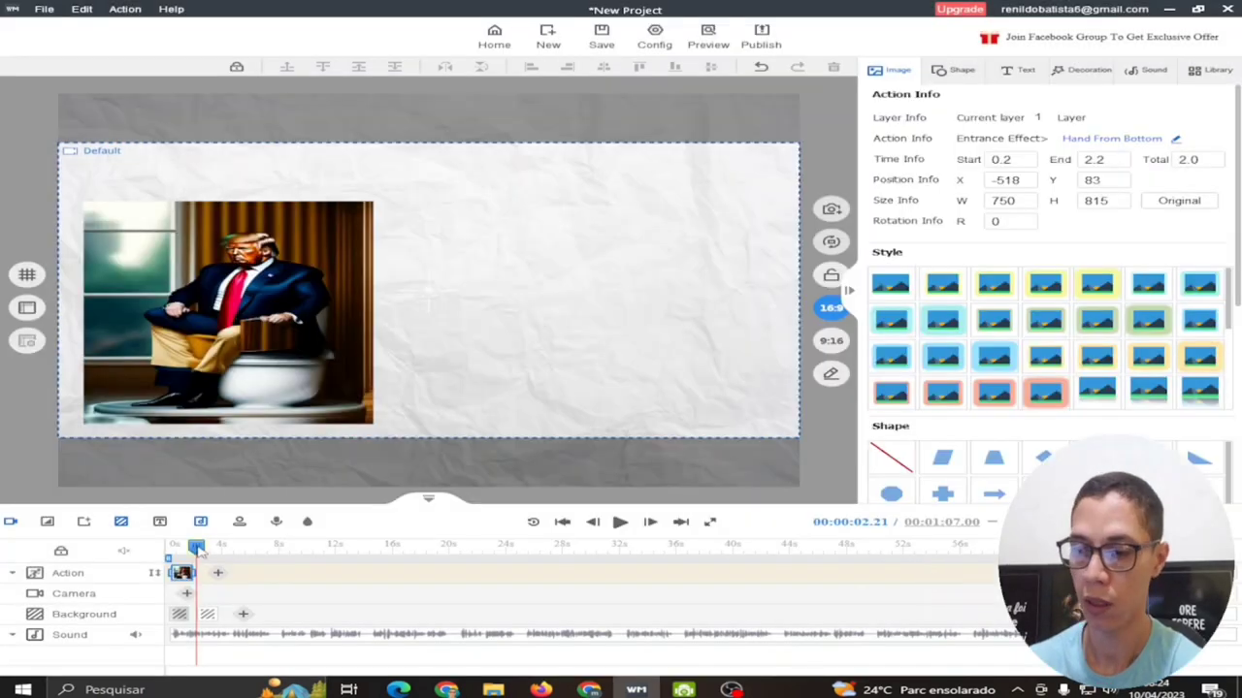
Play the animation from the start, pause at about 2.1 seconds, and replay the opening to review the image timing
left_click(620, 522)
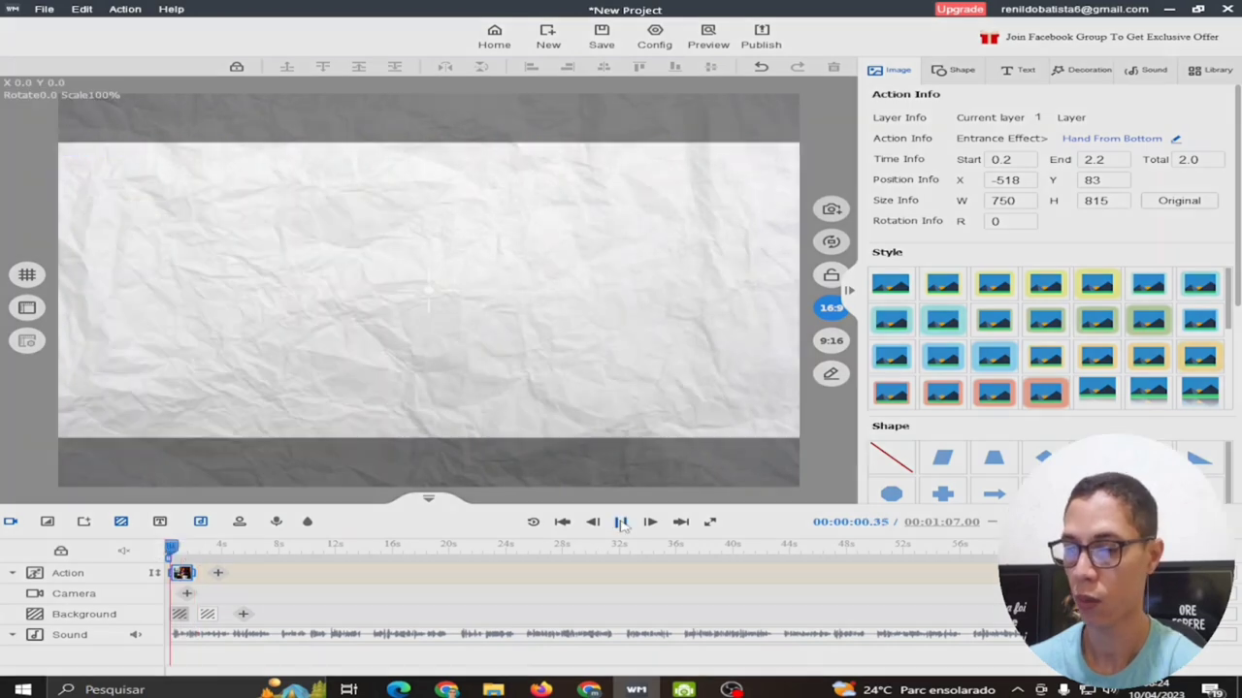
left_click(620, 522)
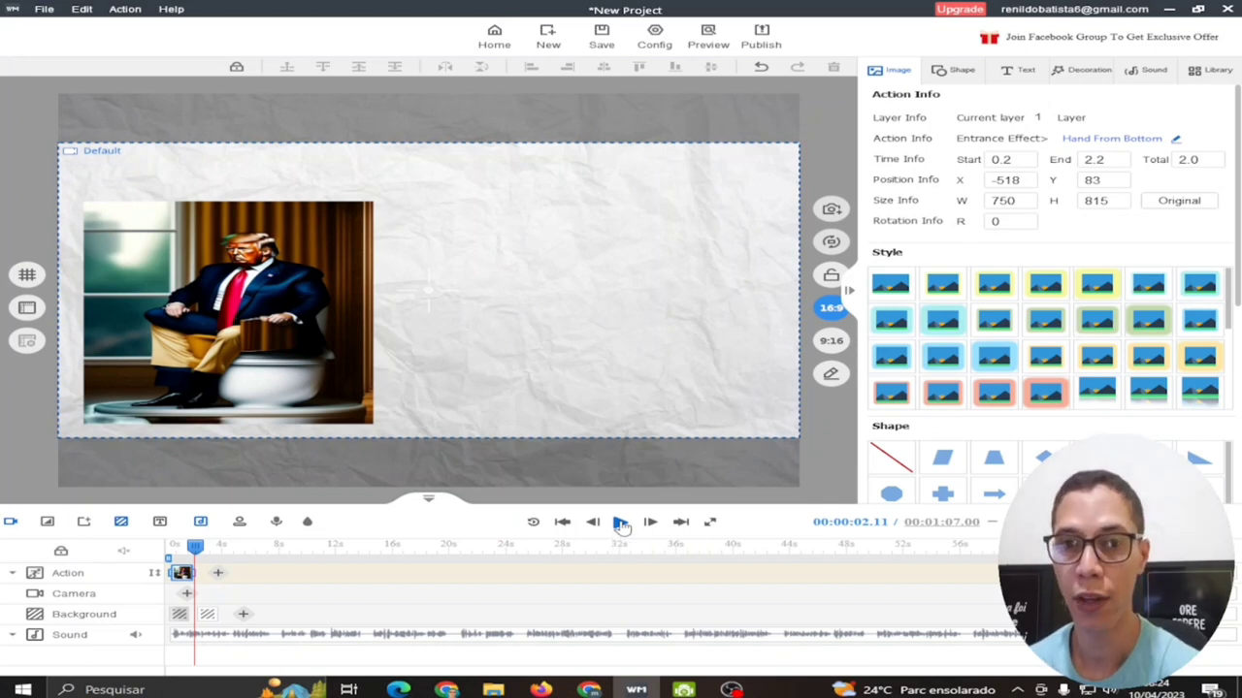
left_click(622, 524)
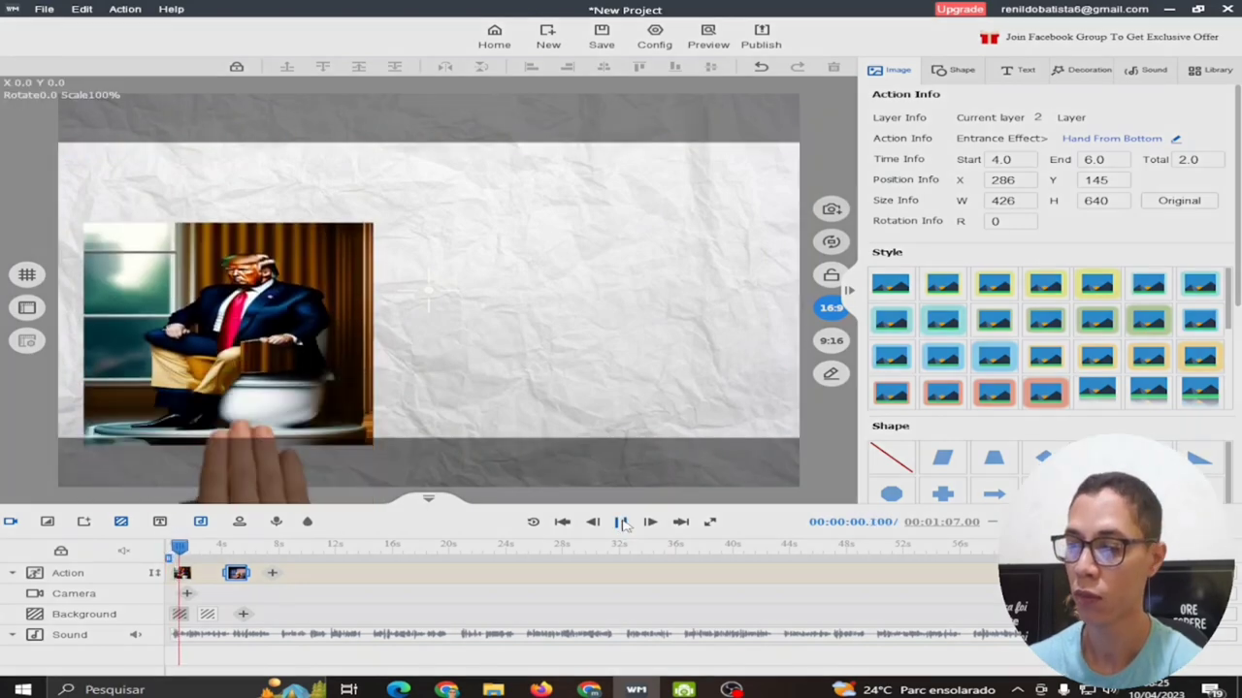
Move the second image's clip, the one with the American flag, to start at 2.4 s and play the animation from about 1.6 seconds
left_click(240, 576)
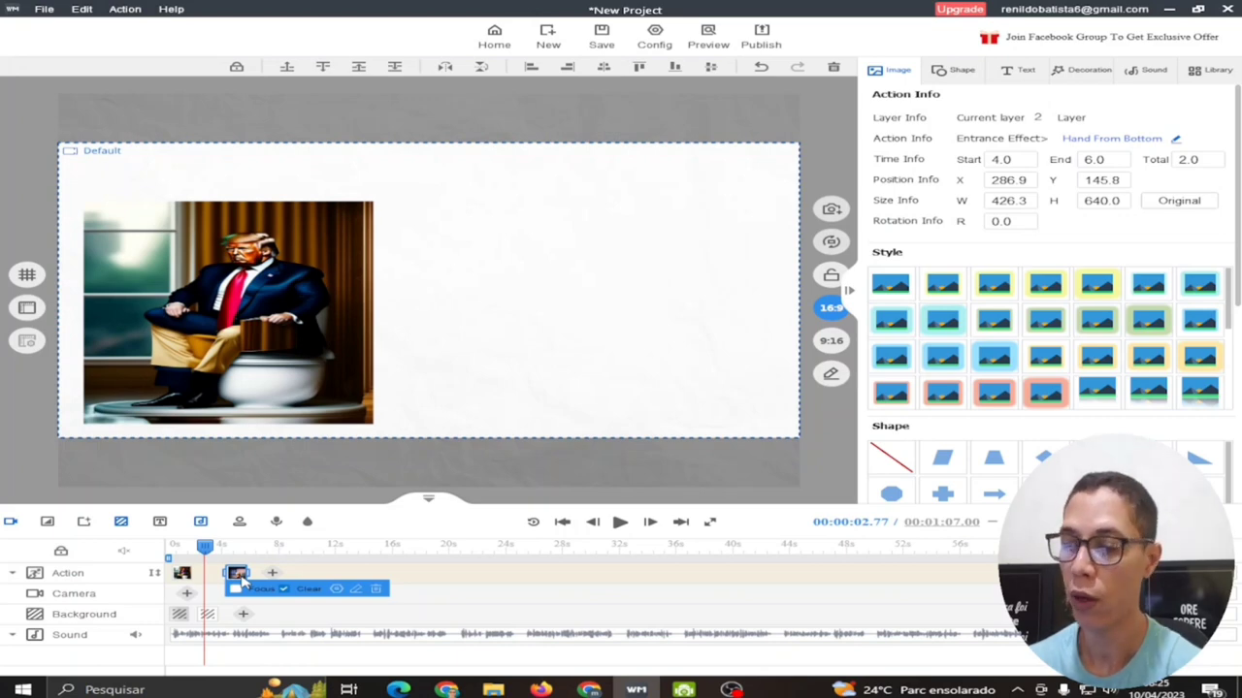
left_click_drag(238, 574, 214, 573)
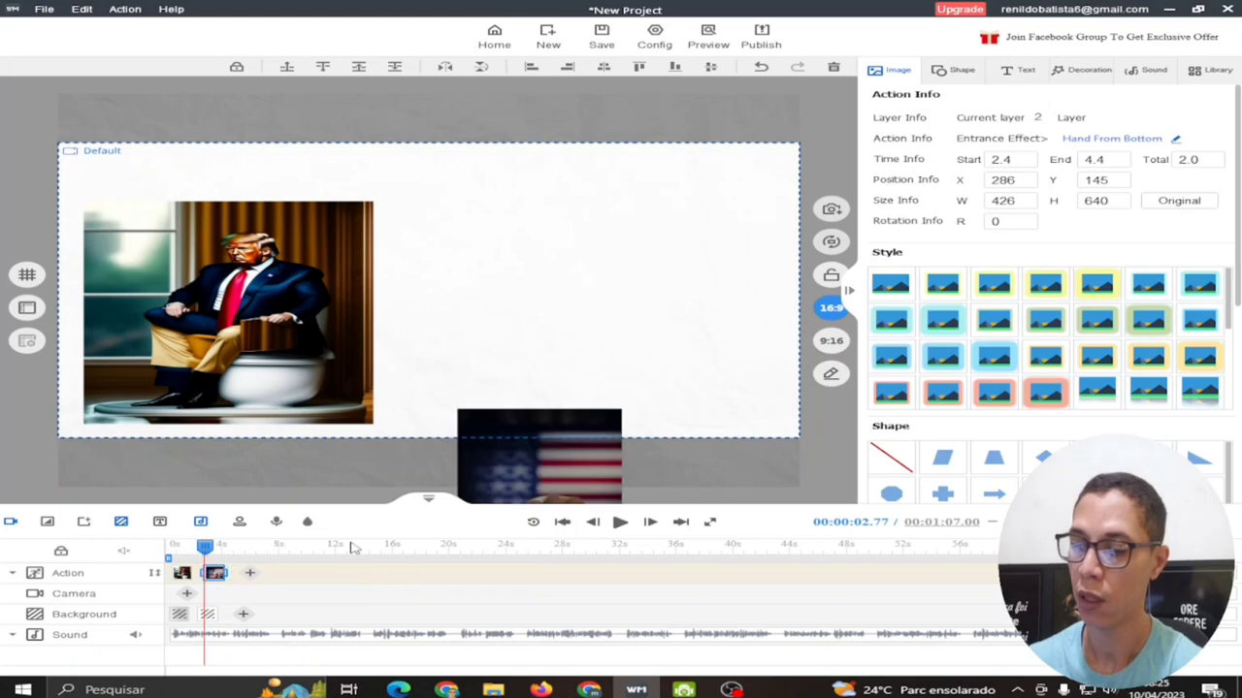
left_click(188, 549)
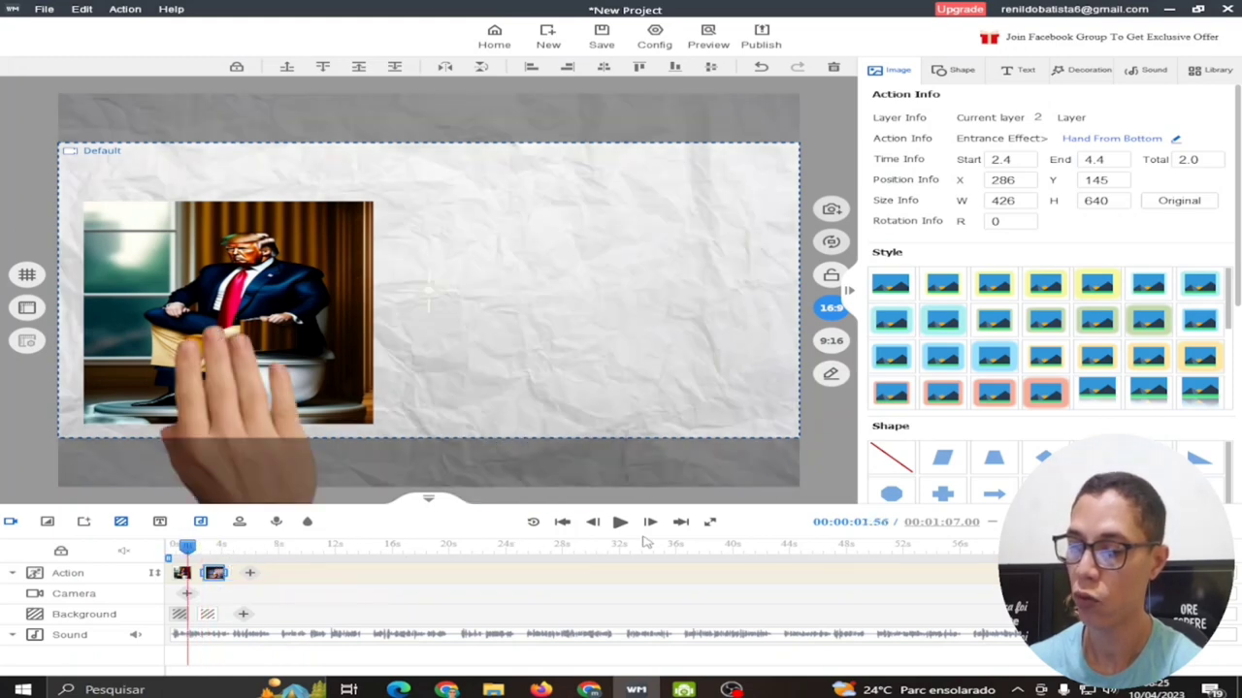
left_click(619, 522)
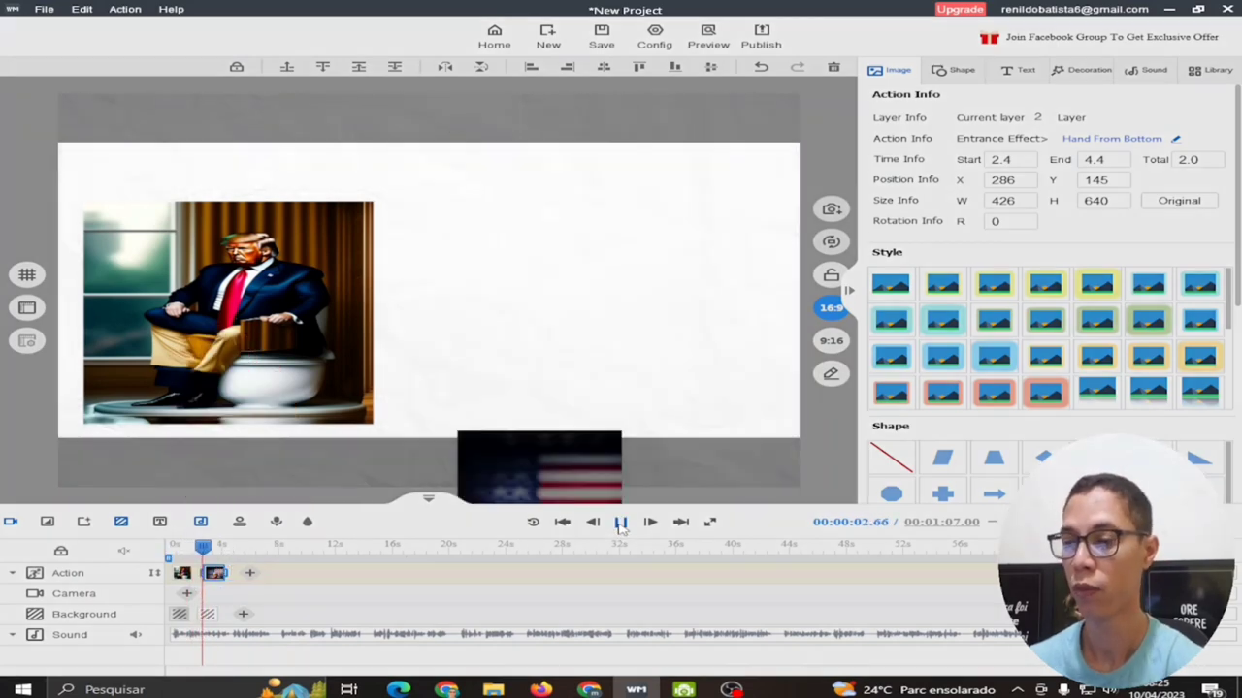